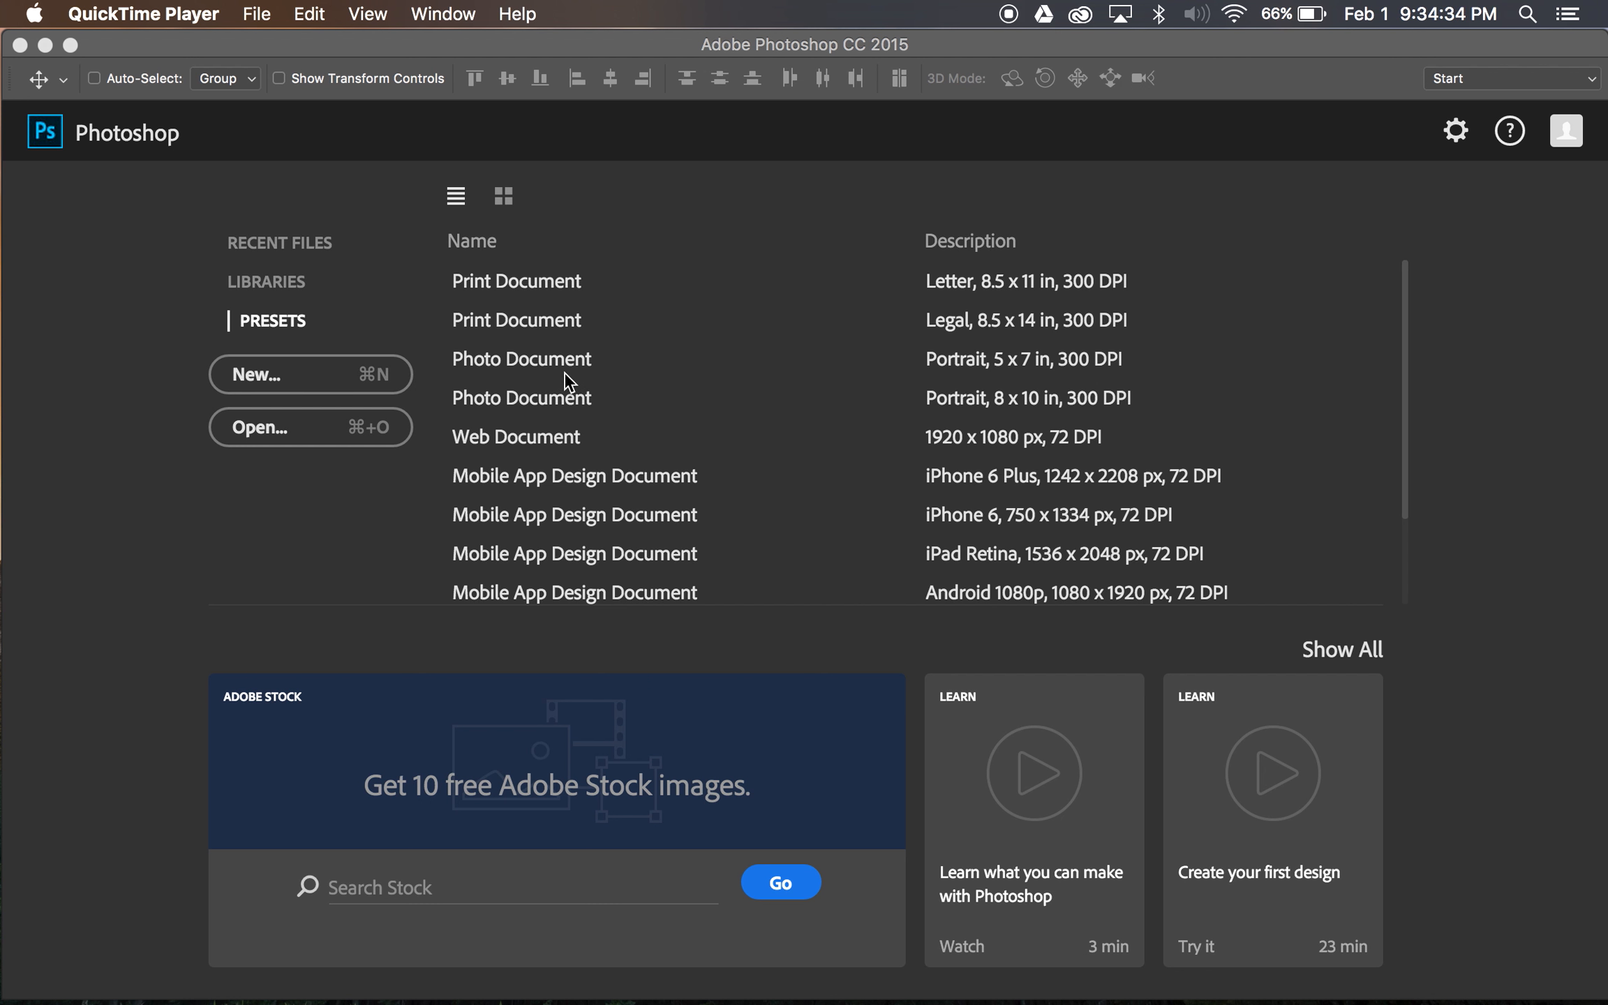
# Step: Switch to Photoshop and open the cat photo from the Downloads folder
pyautogui.click(252, 15)
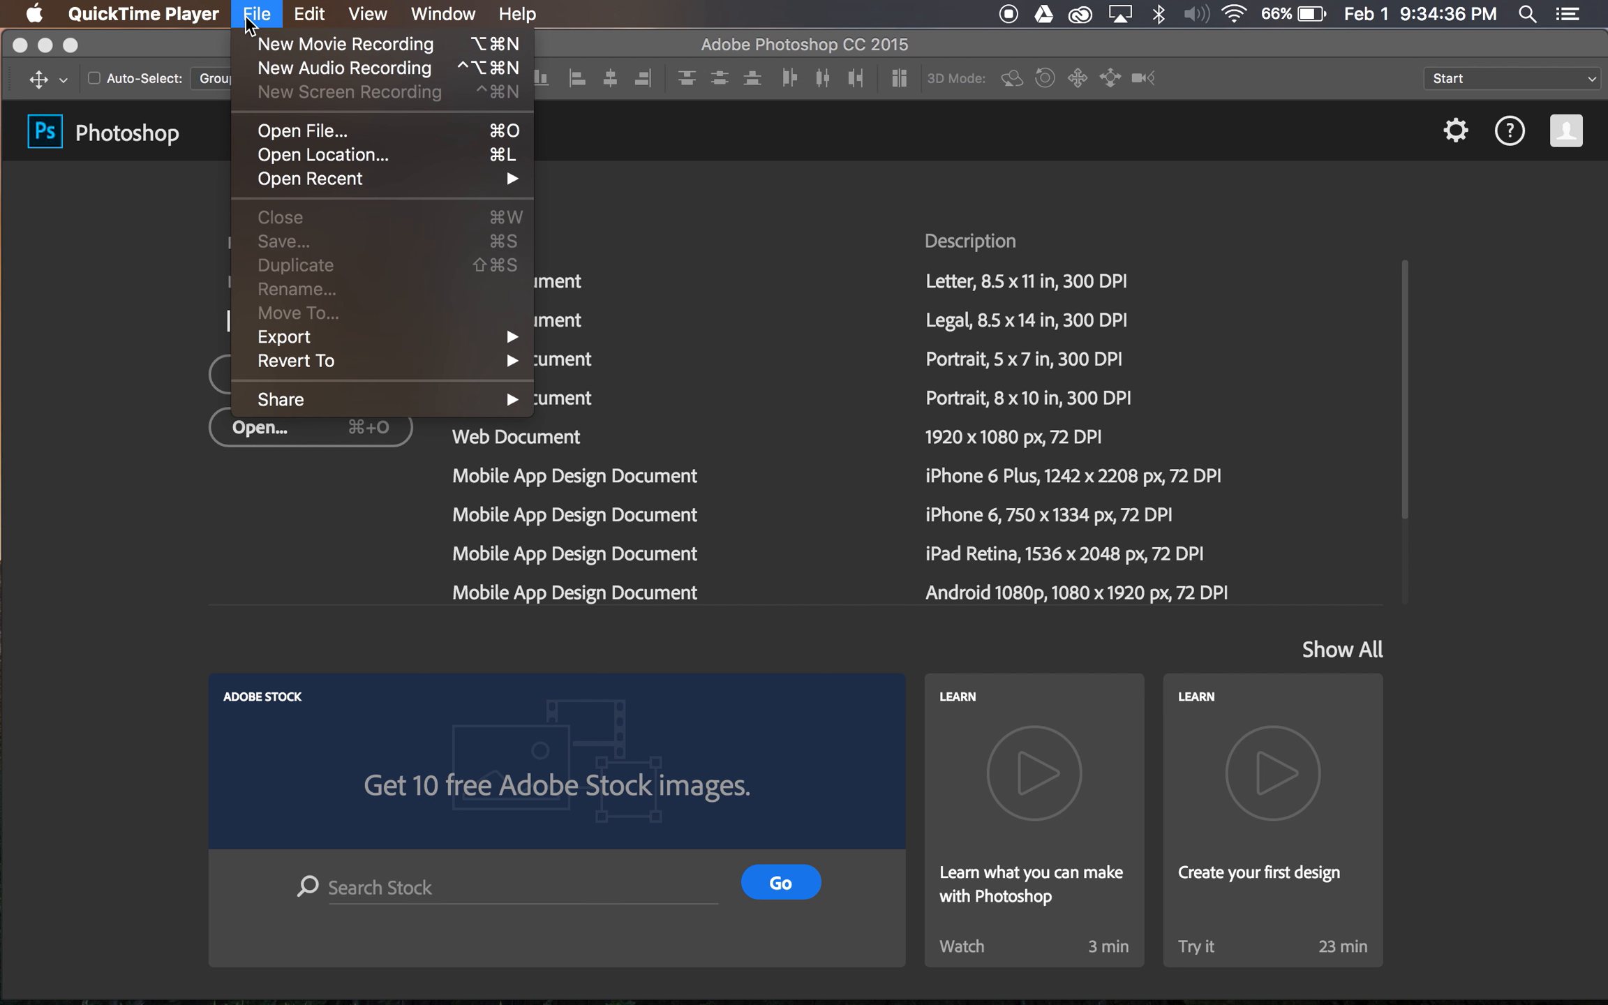
pyautogui.click(405, 59)
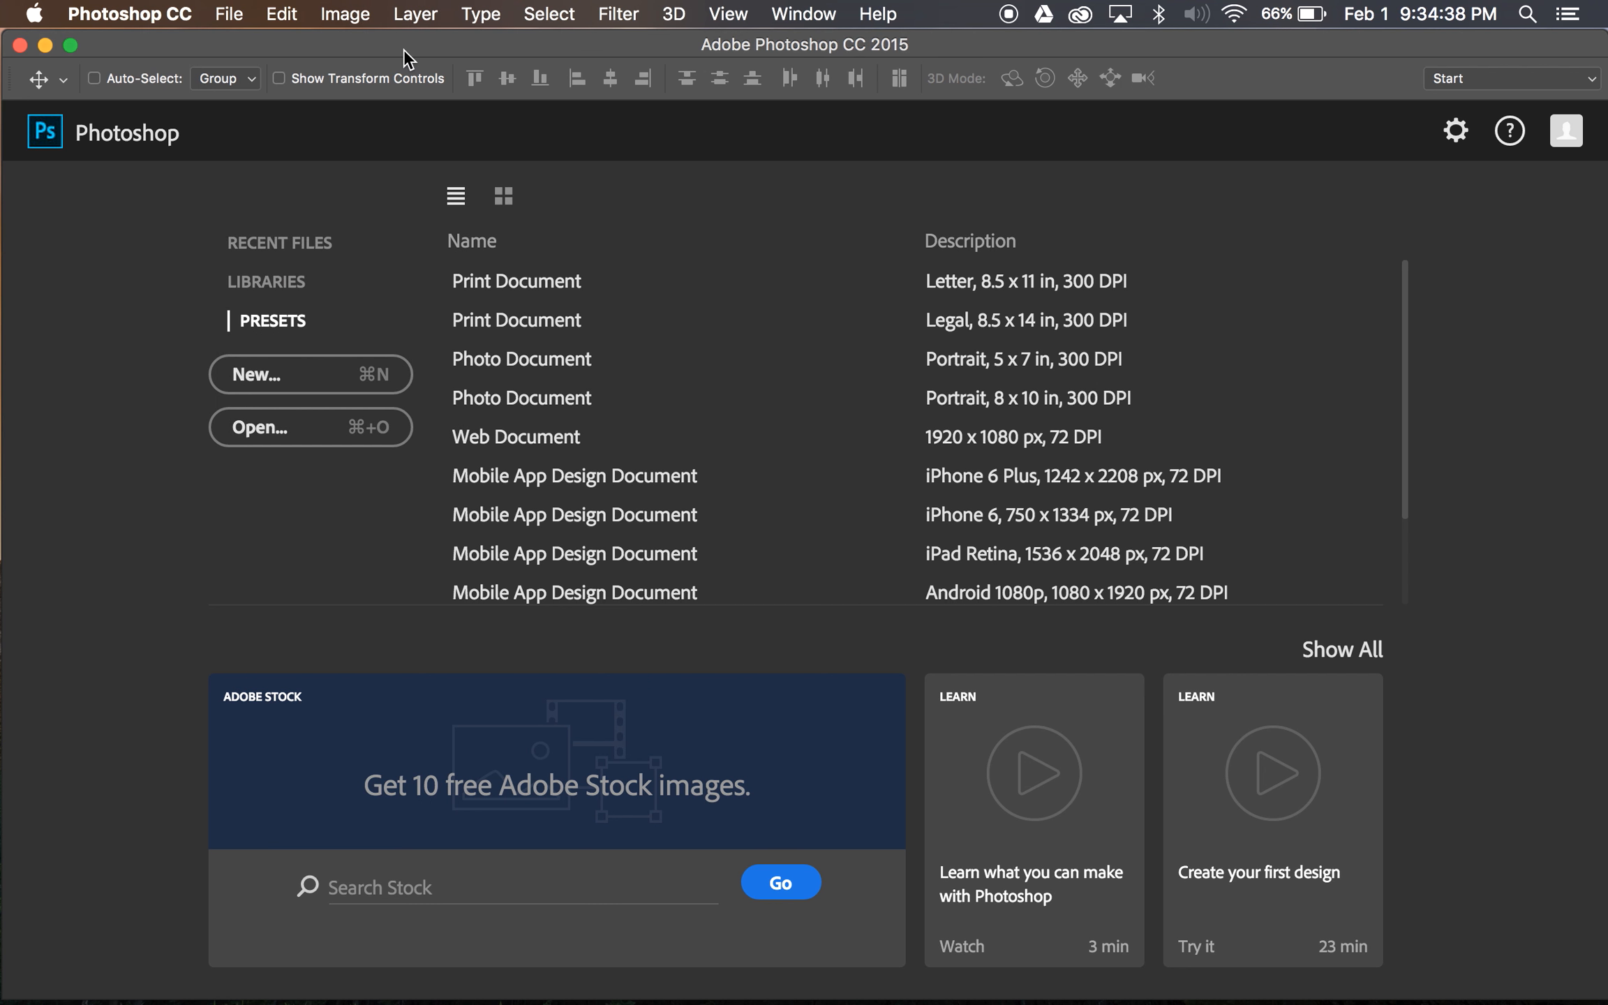
pyautogui.click(236, 16)
pyautogui.click(254, 65)
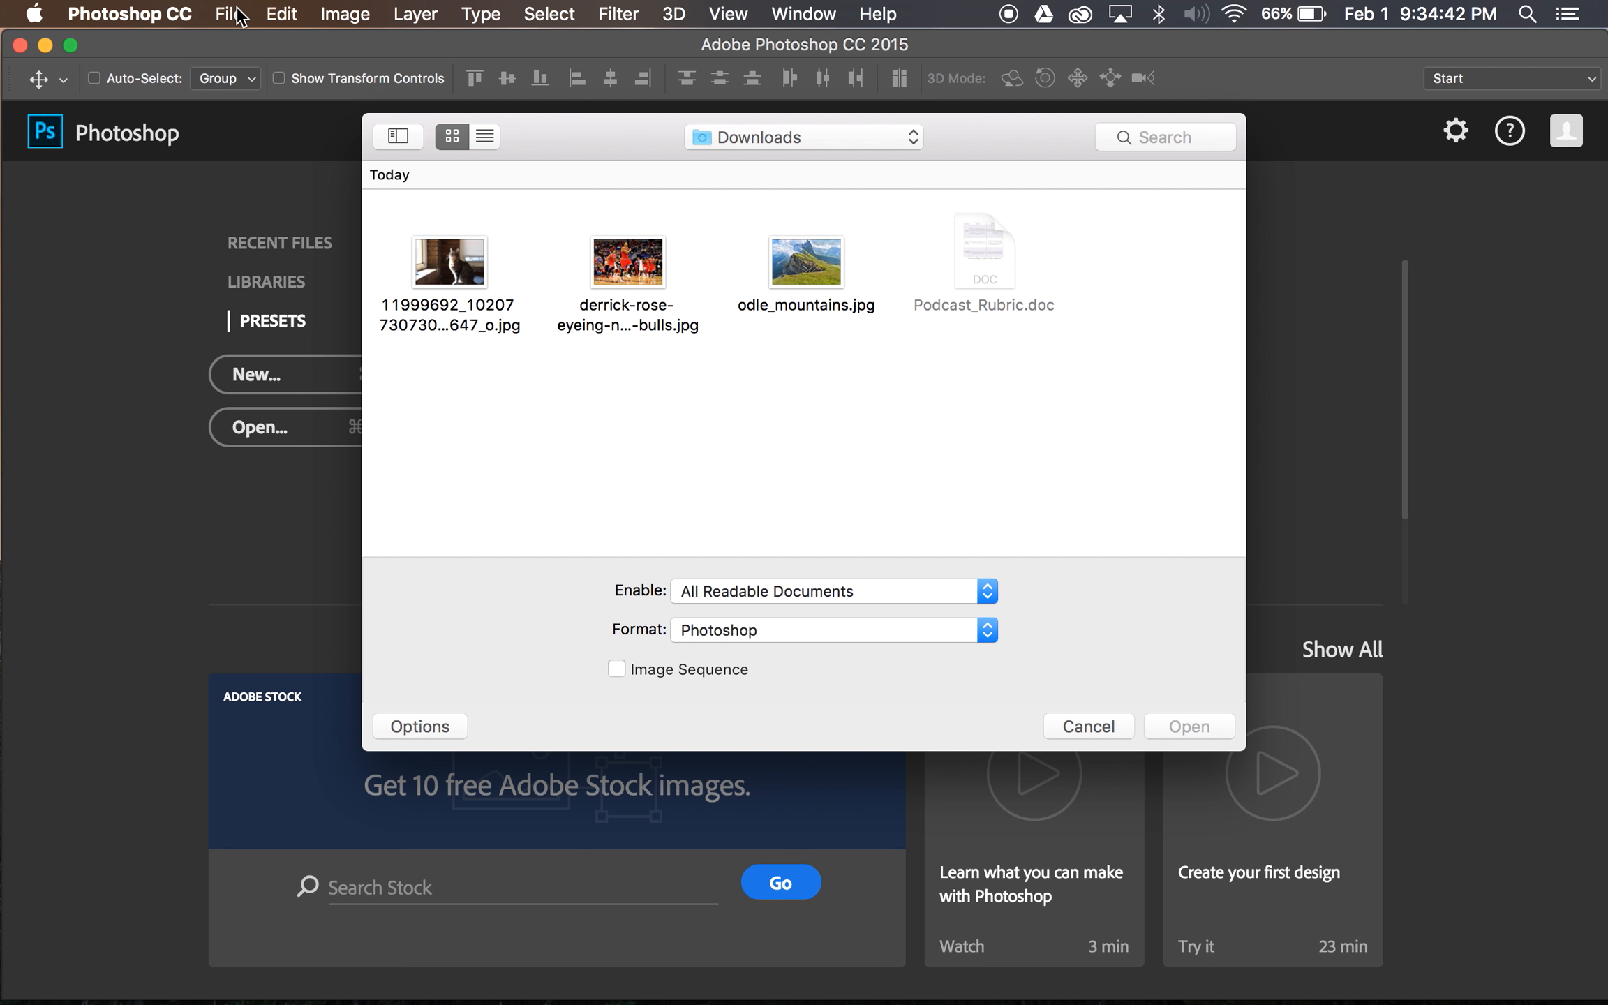
pyautogui.click(453, 261)
pyautogui.press('Return')
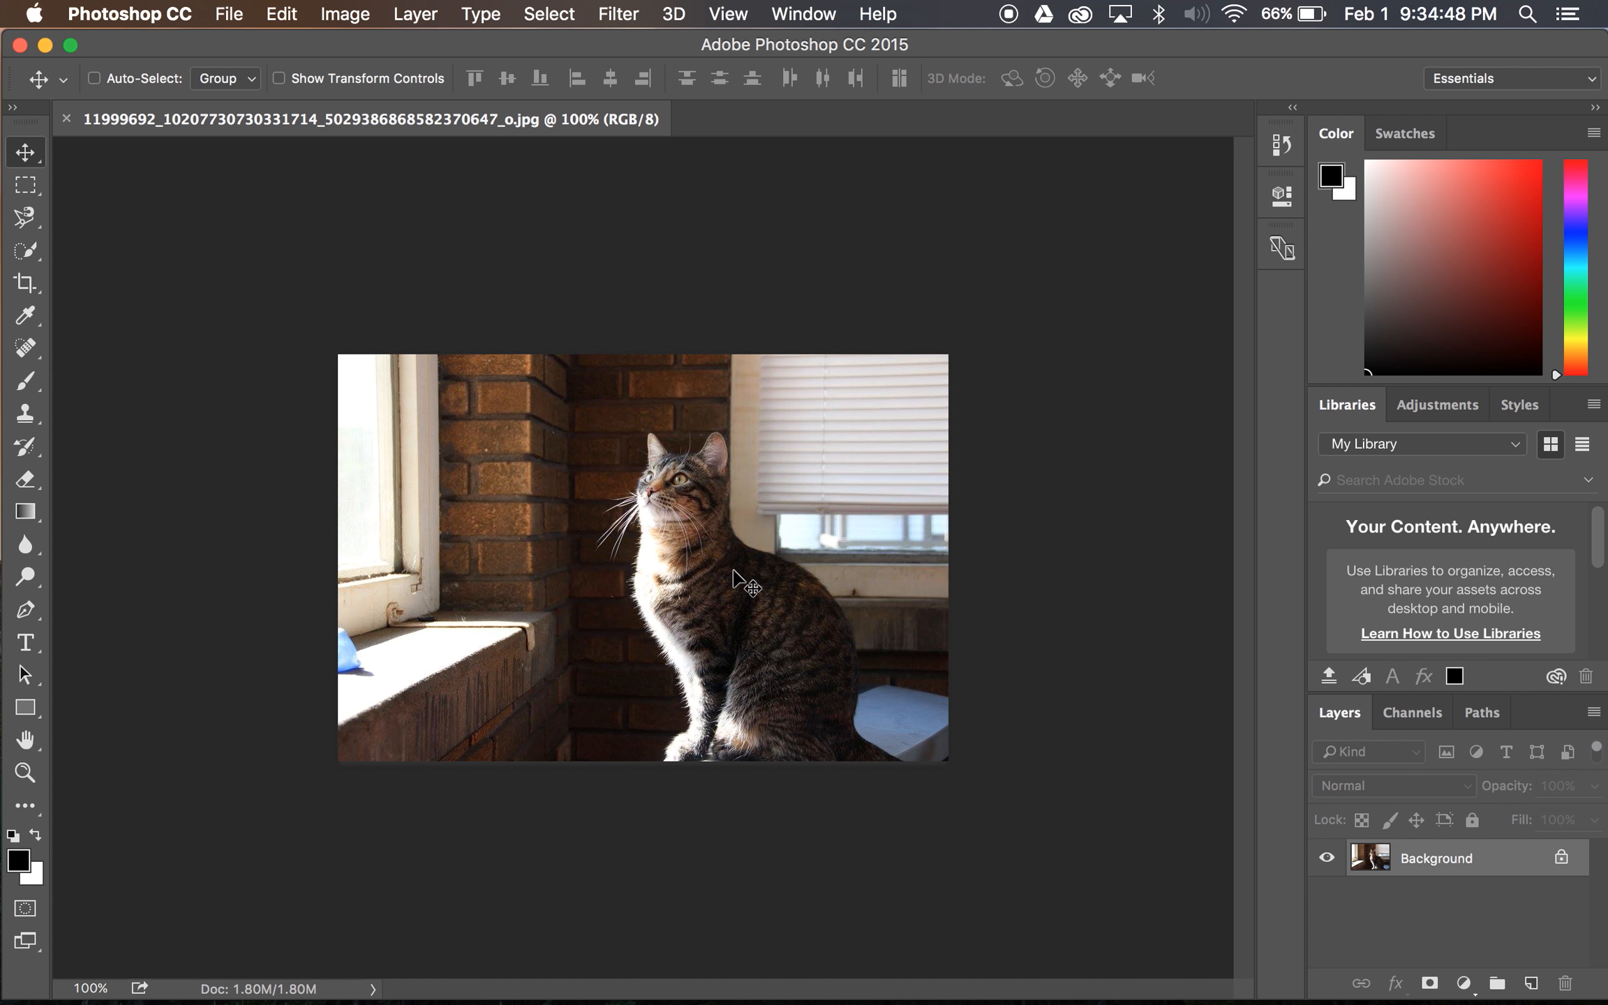
# Step: Open odle_mountains.jpg from the Downloads folder as a second document
pyautogui.click(242, 22)
pyautogui.click(258, 68)
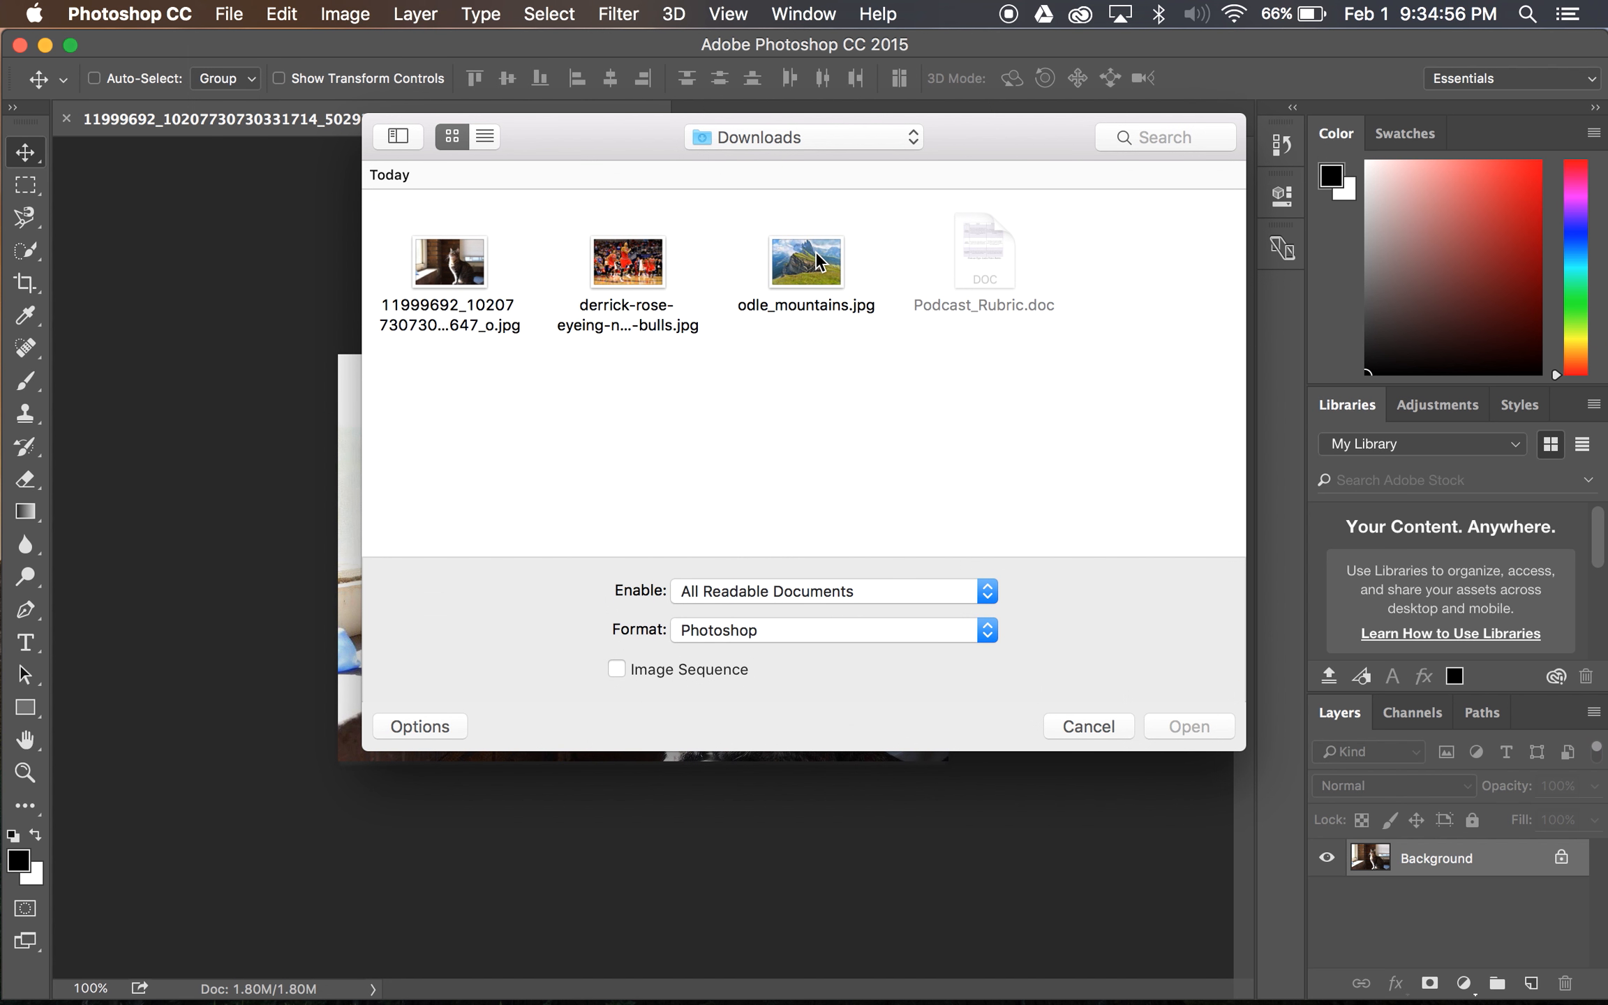
pyautogui.click(817, 262)
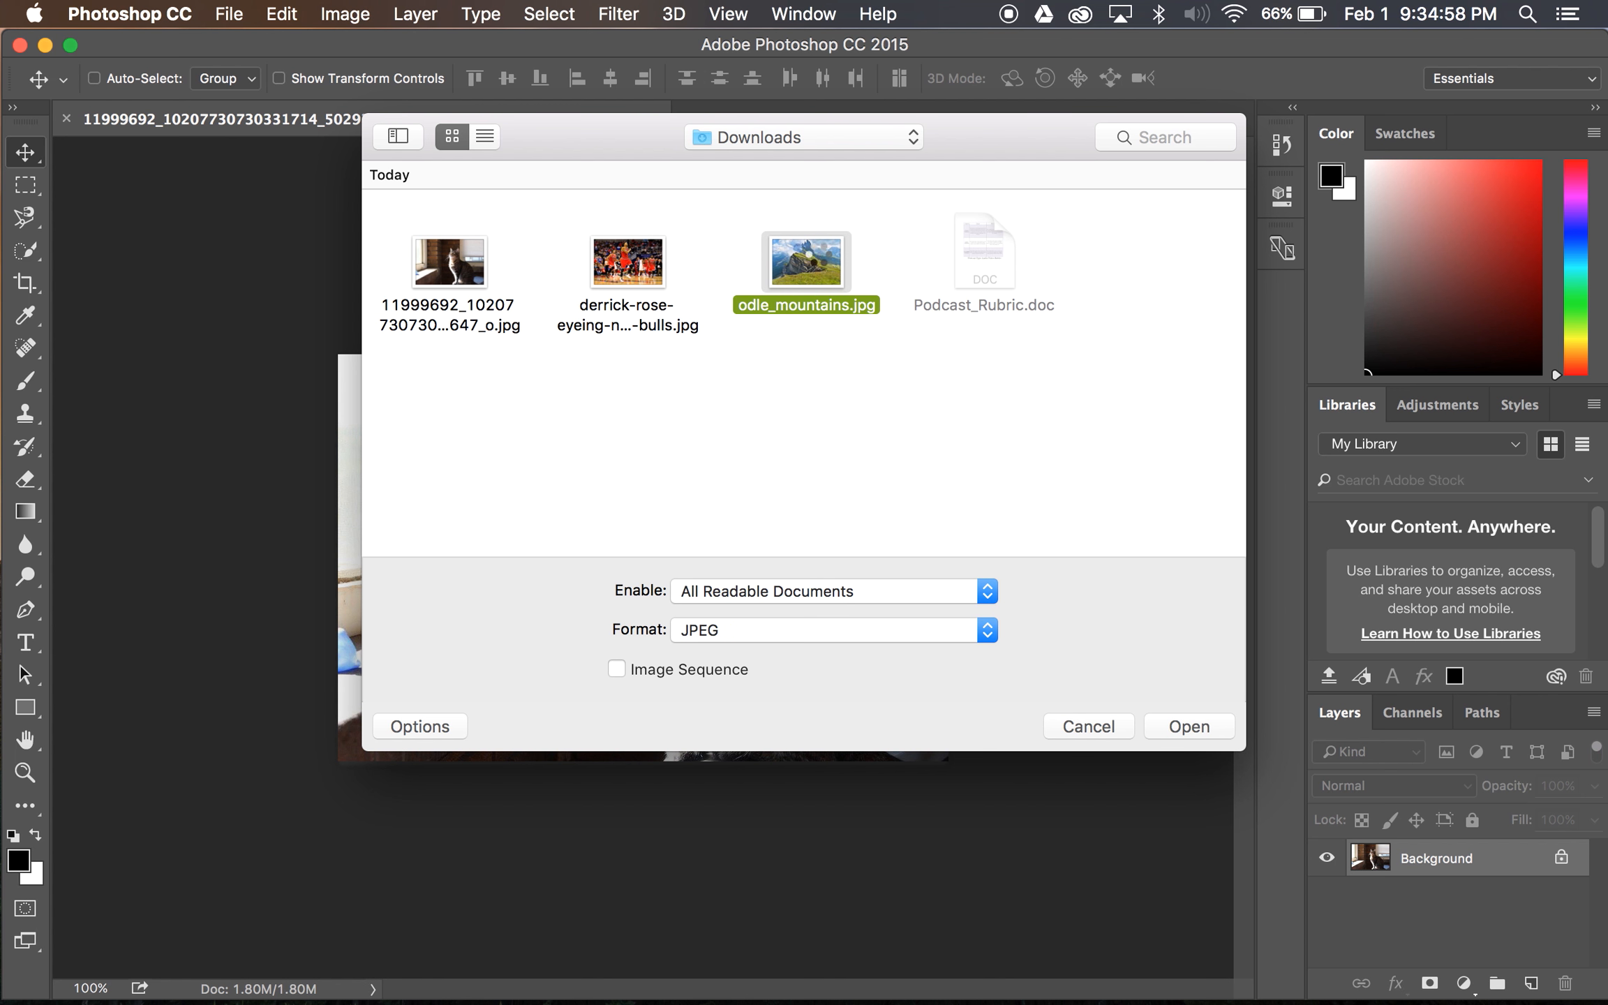
pyautogui.press('Return')
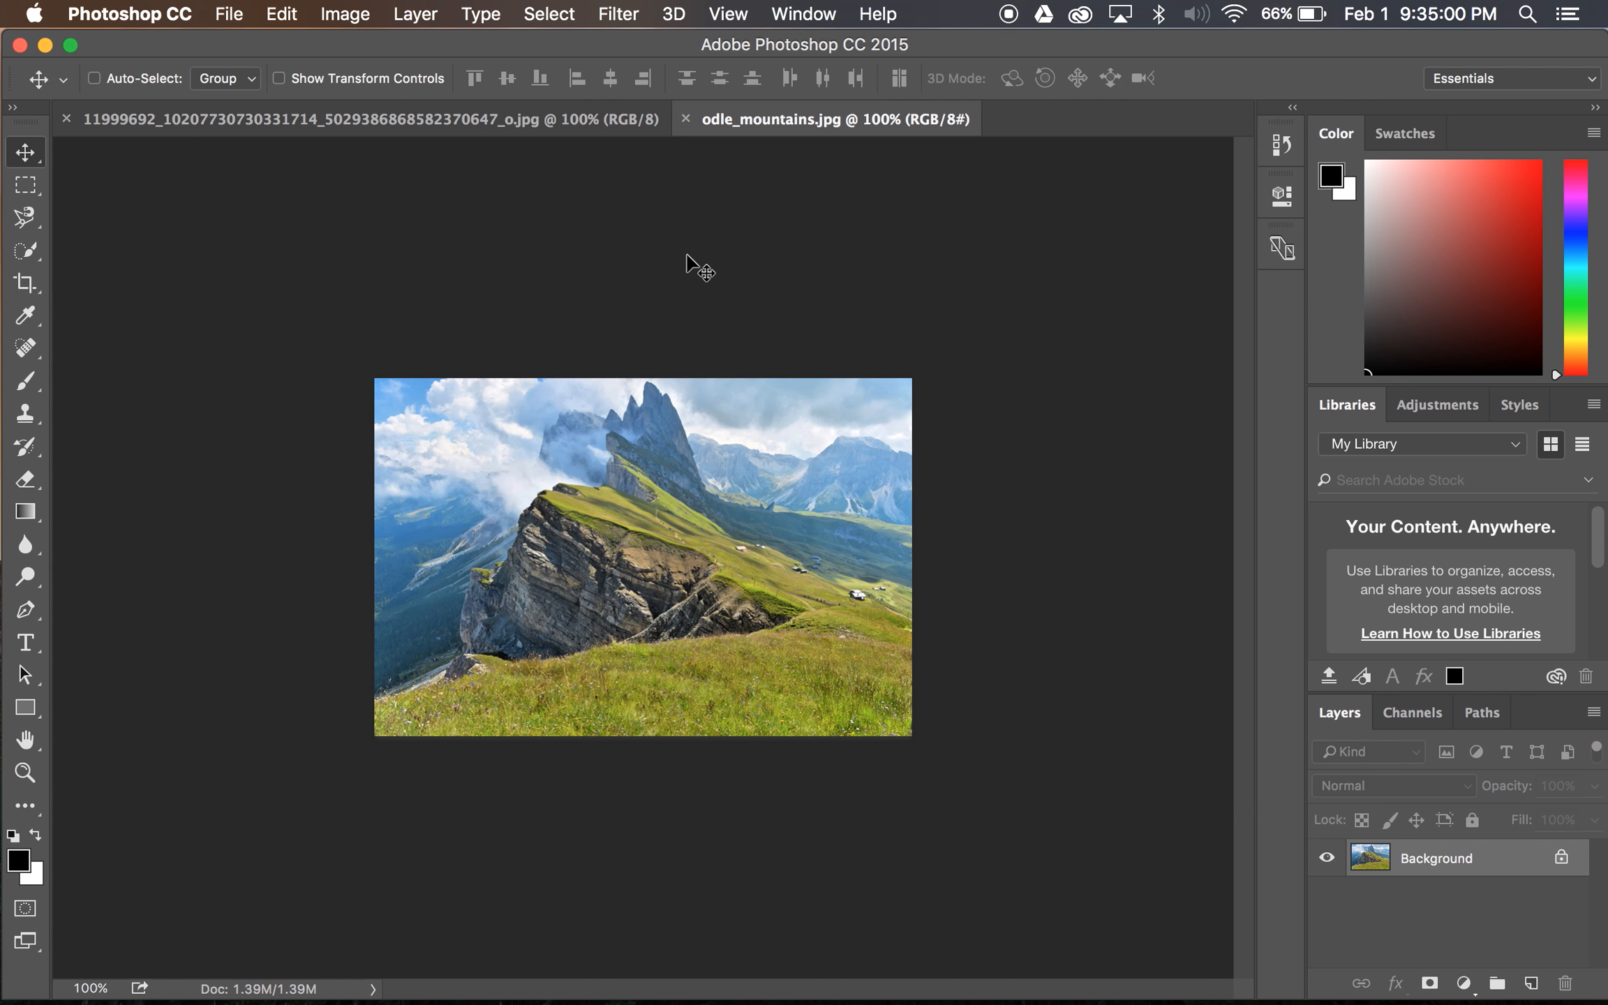
# Step: In the cat photo, select the whole cat, including ears, whiskers and tail, by tracing a closed outline with the Magnetic Lasso tool
pyautogui.click(593, 117)
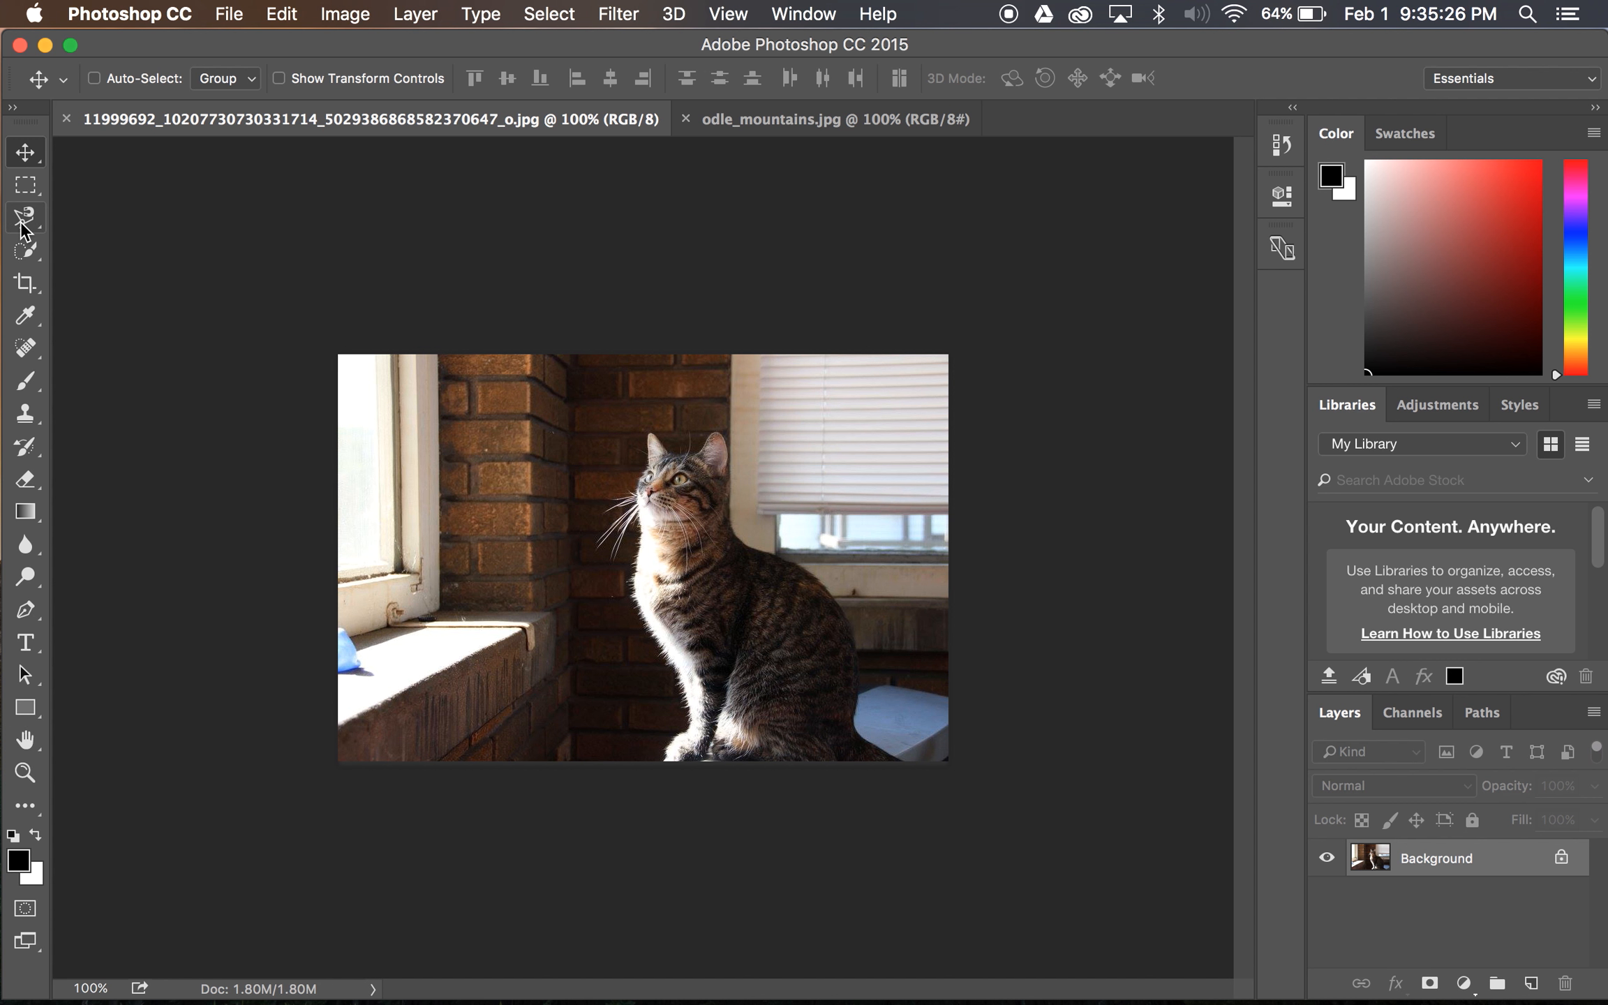
pyautogui.click(23, 774)
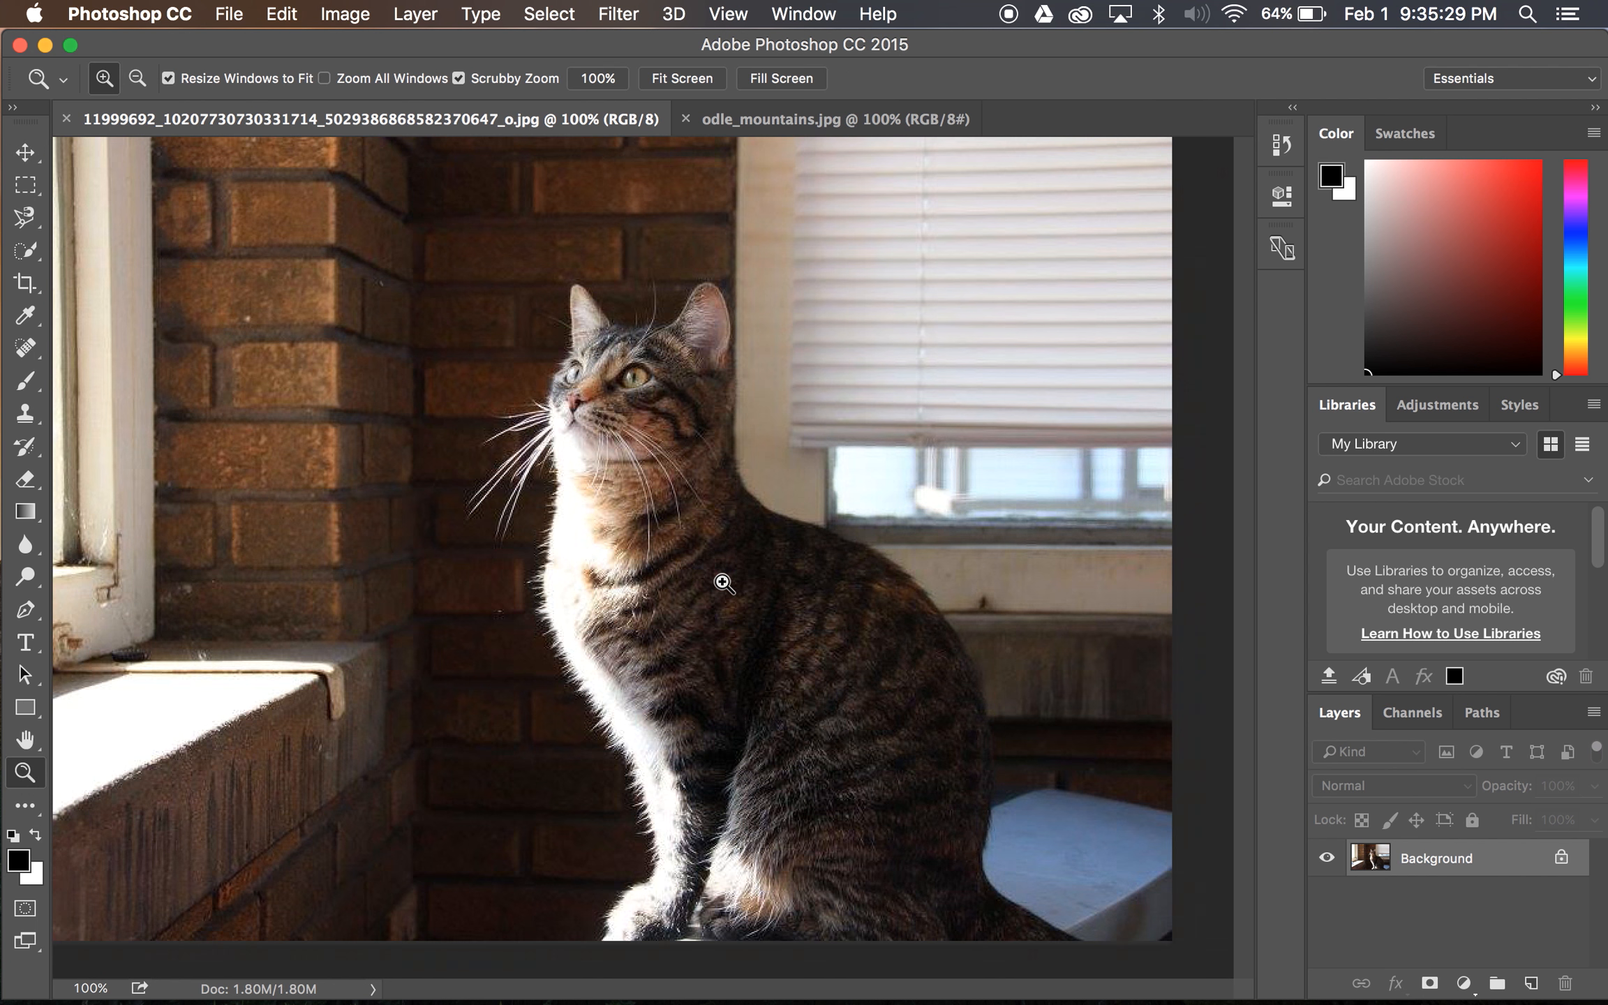
pyautogui.click(723, 582)
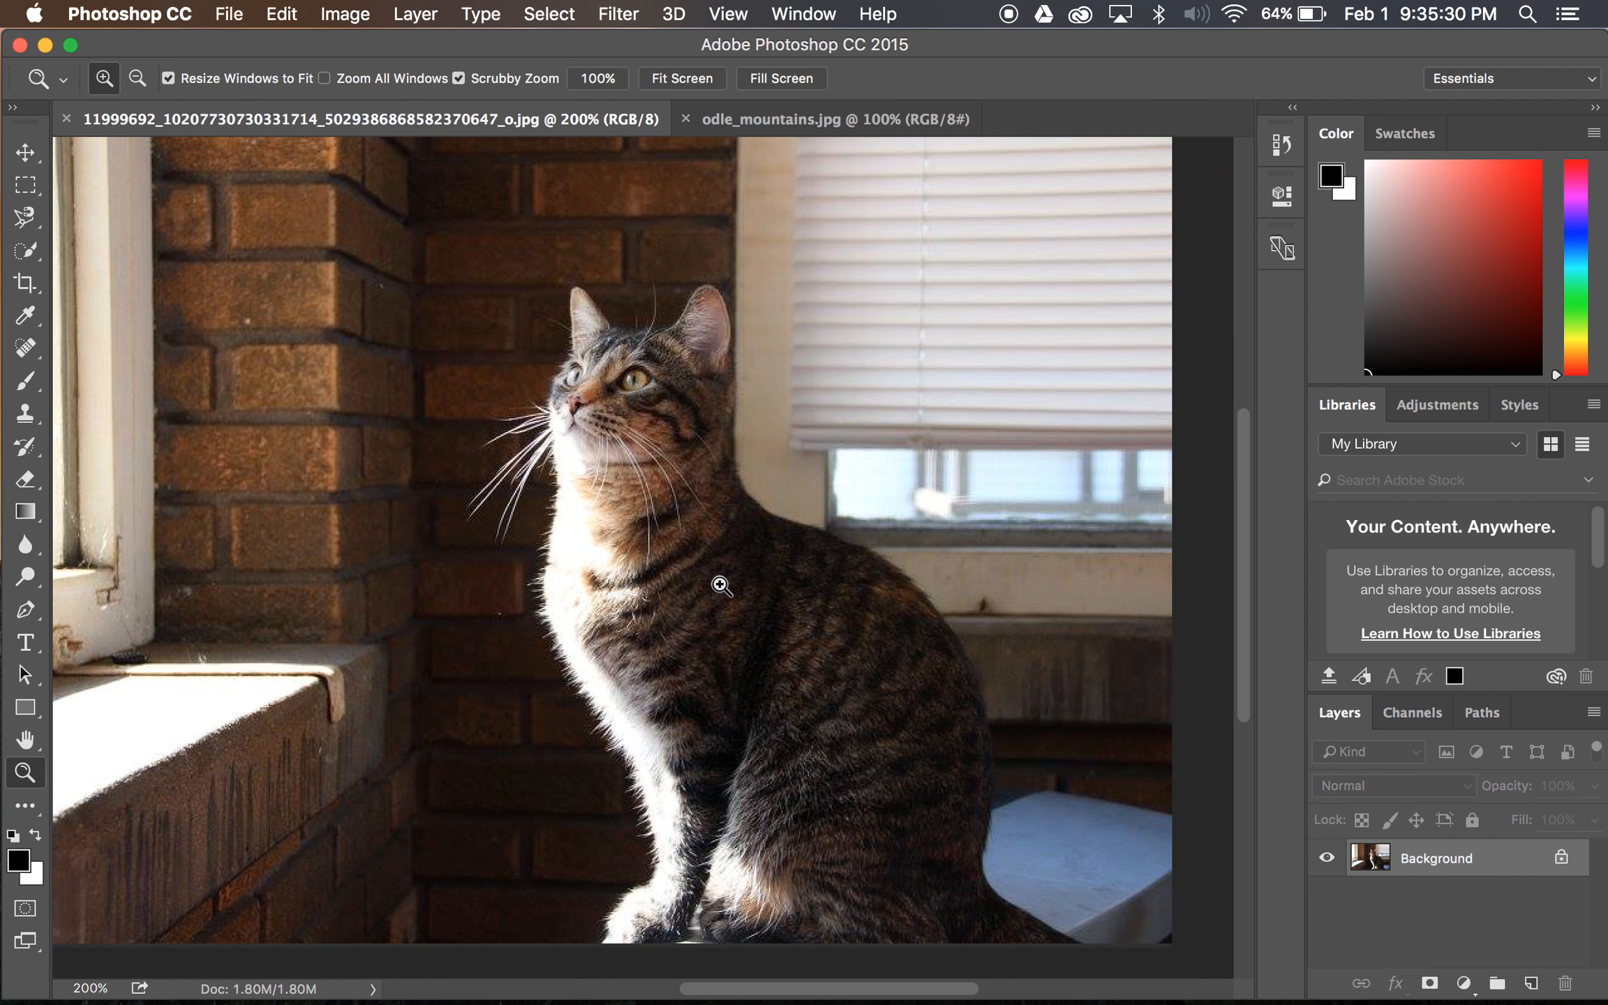
pyautogui.click(30, 218)
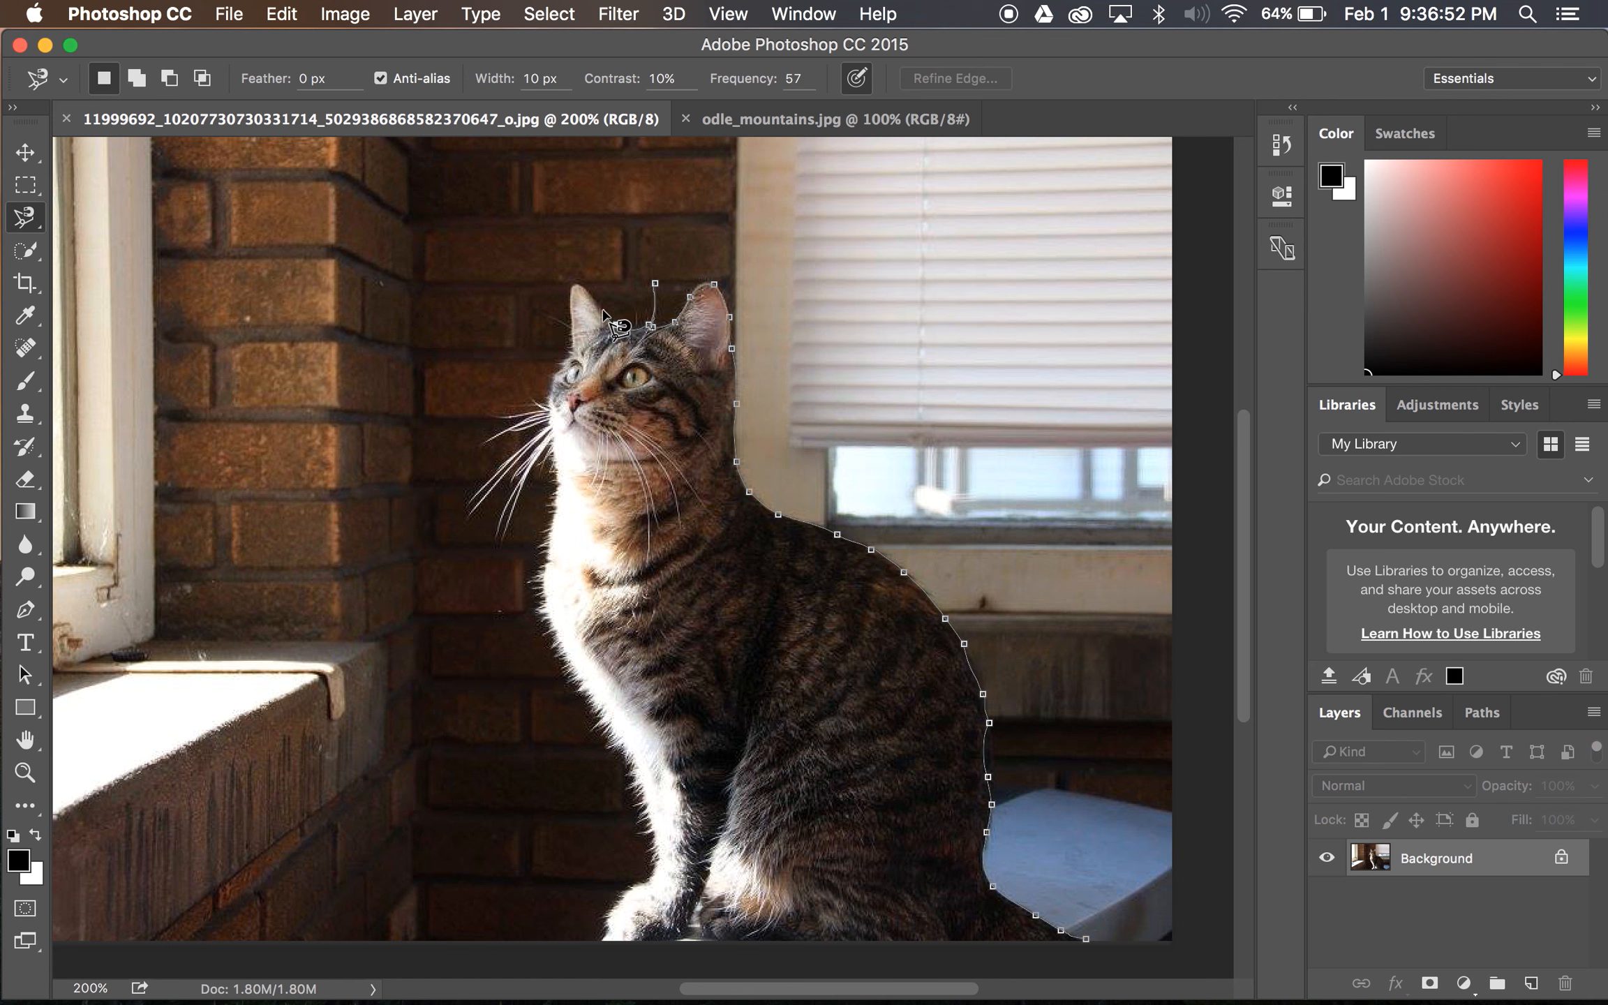
pyautogui.click(572, 286)
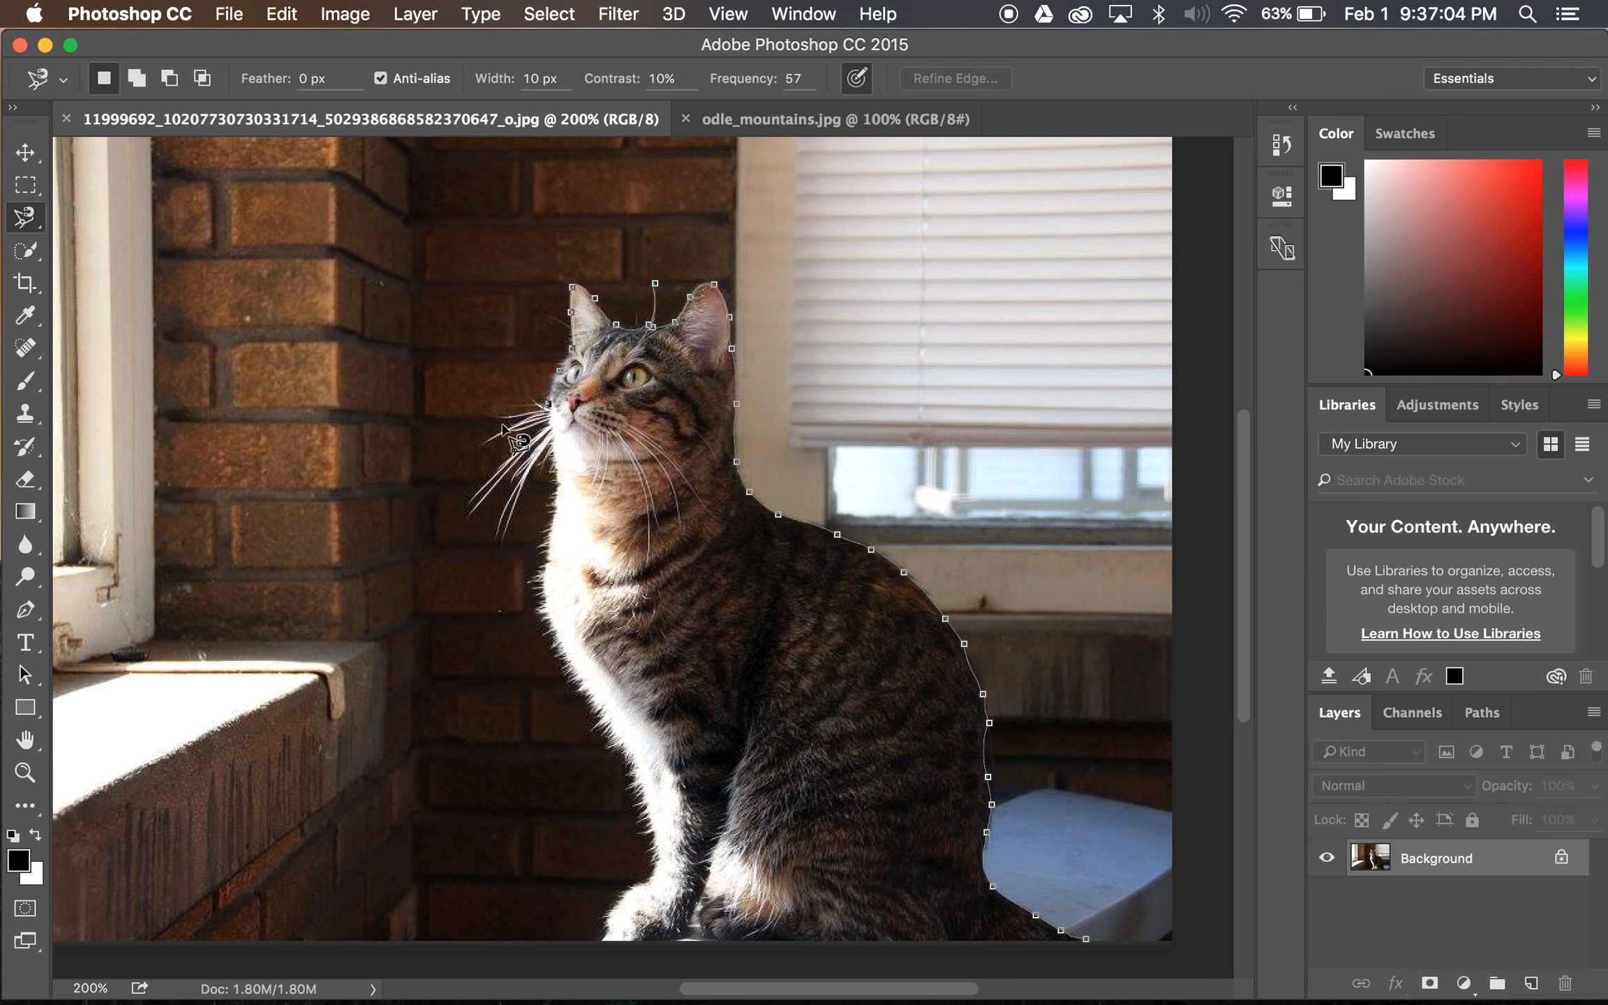
pyautogui.click(484, 445)
pyautogui.click(551, 425)
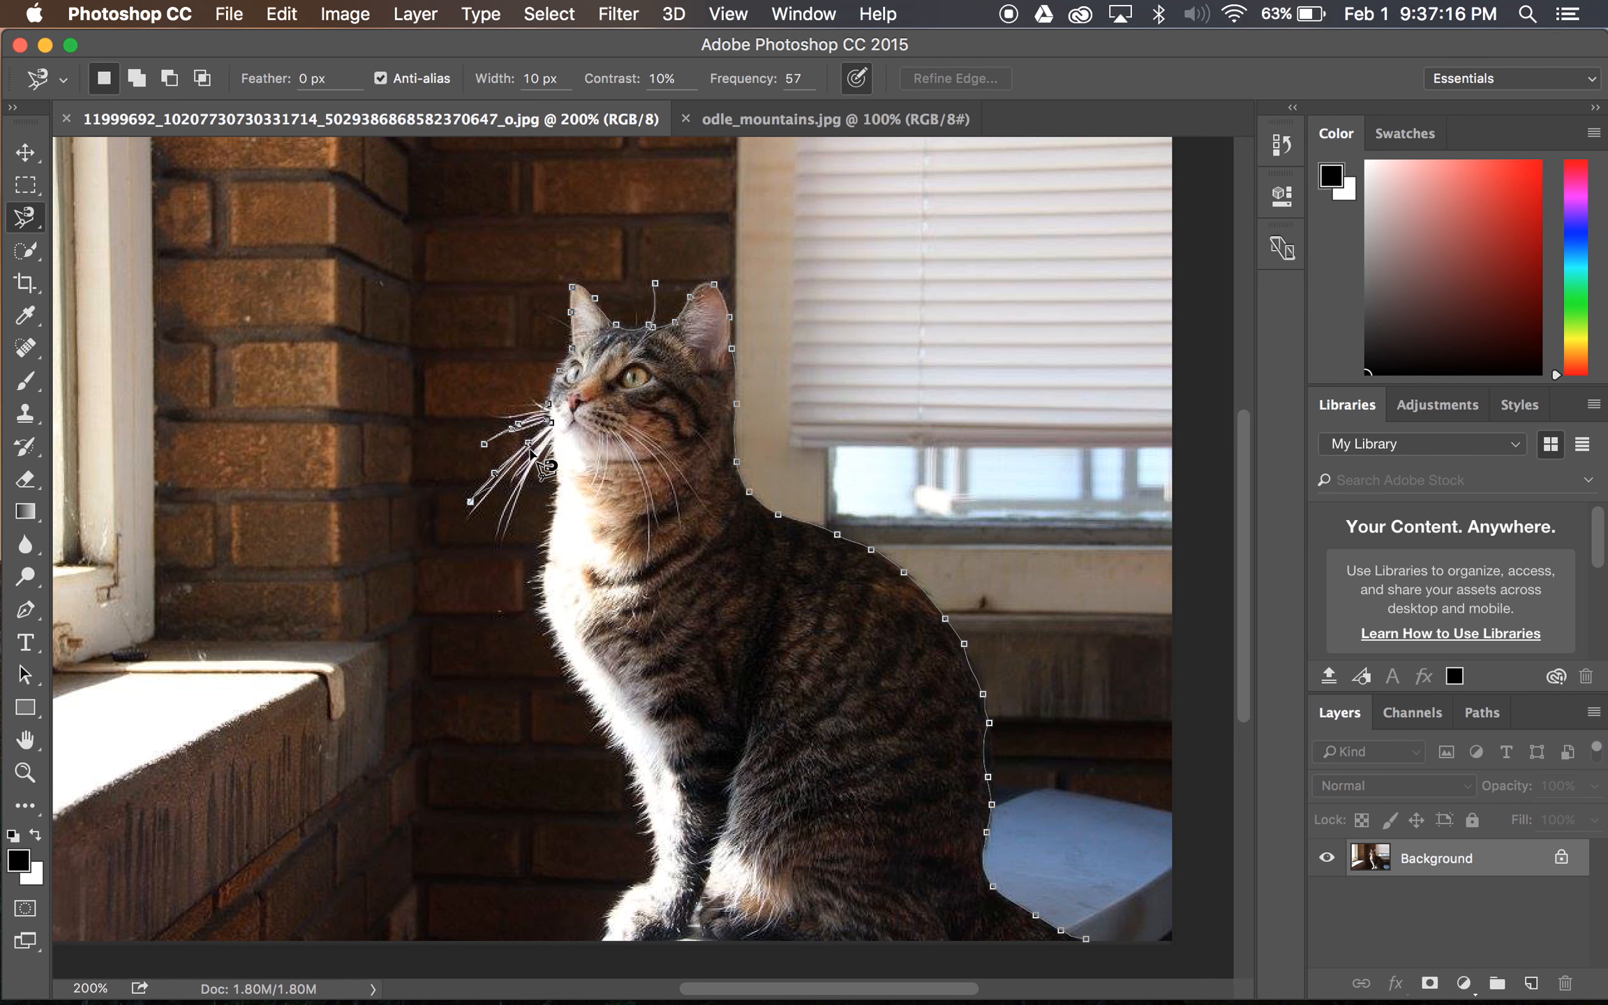
pyautogui.click(473, 513)
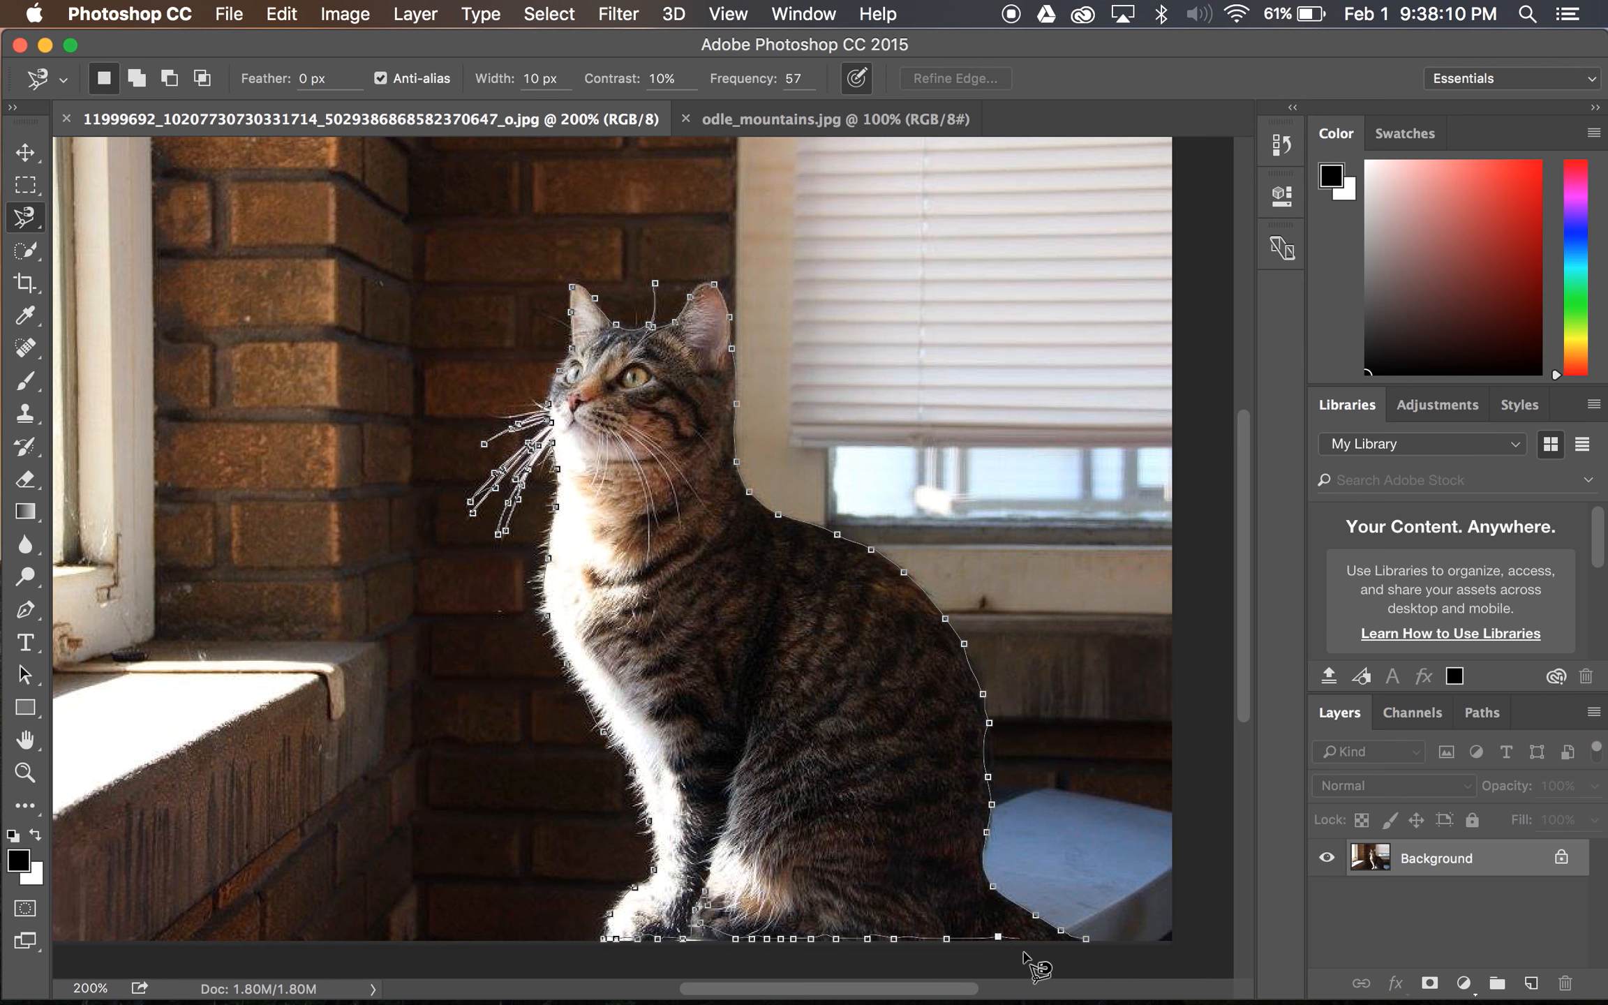
pyautogui.click(1087, 941)
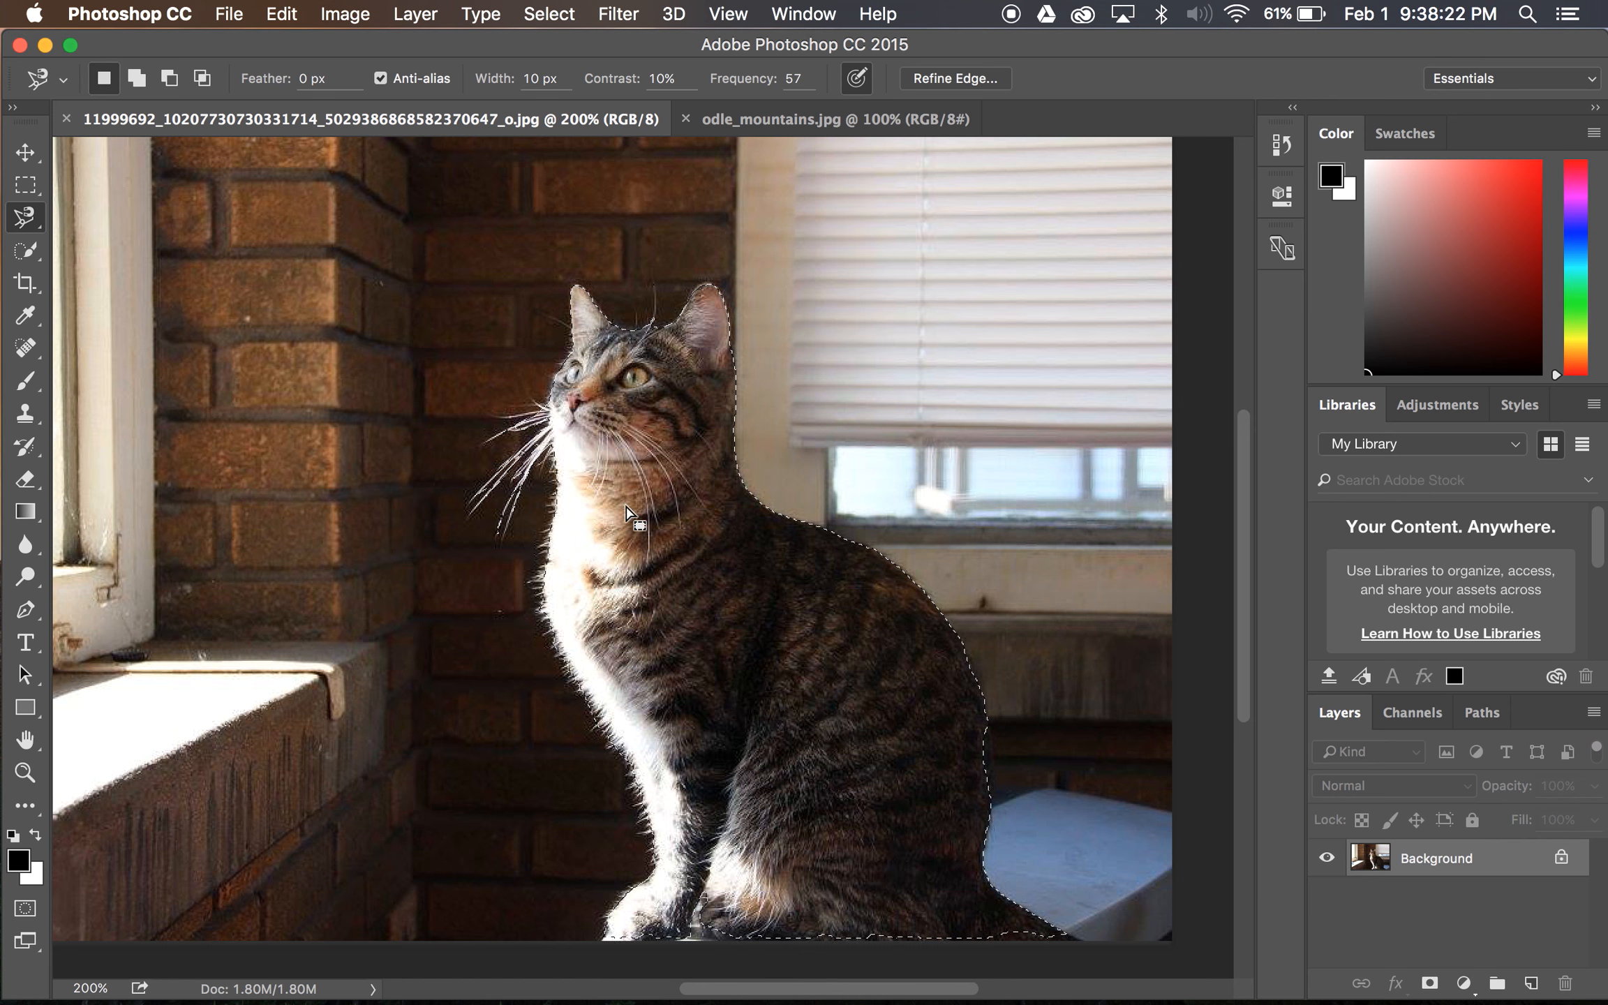
# Step: Move the selected cat into the odle_mountains.jpg document and position it so its whole body sits within the picture
pyautogui.click(29, 162)
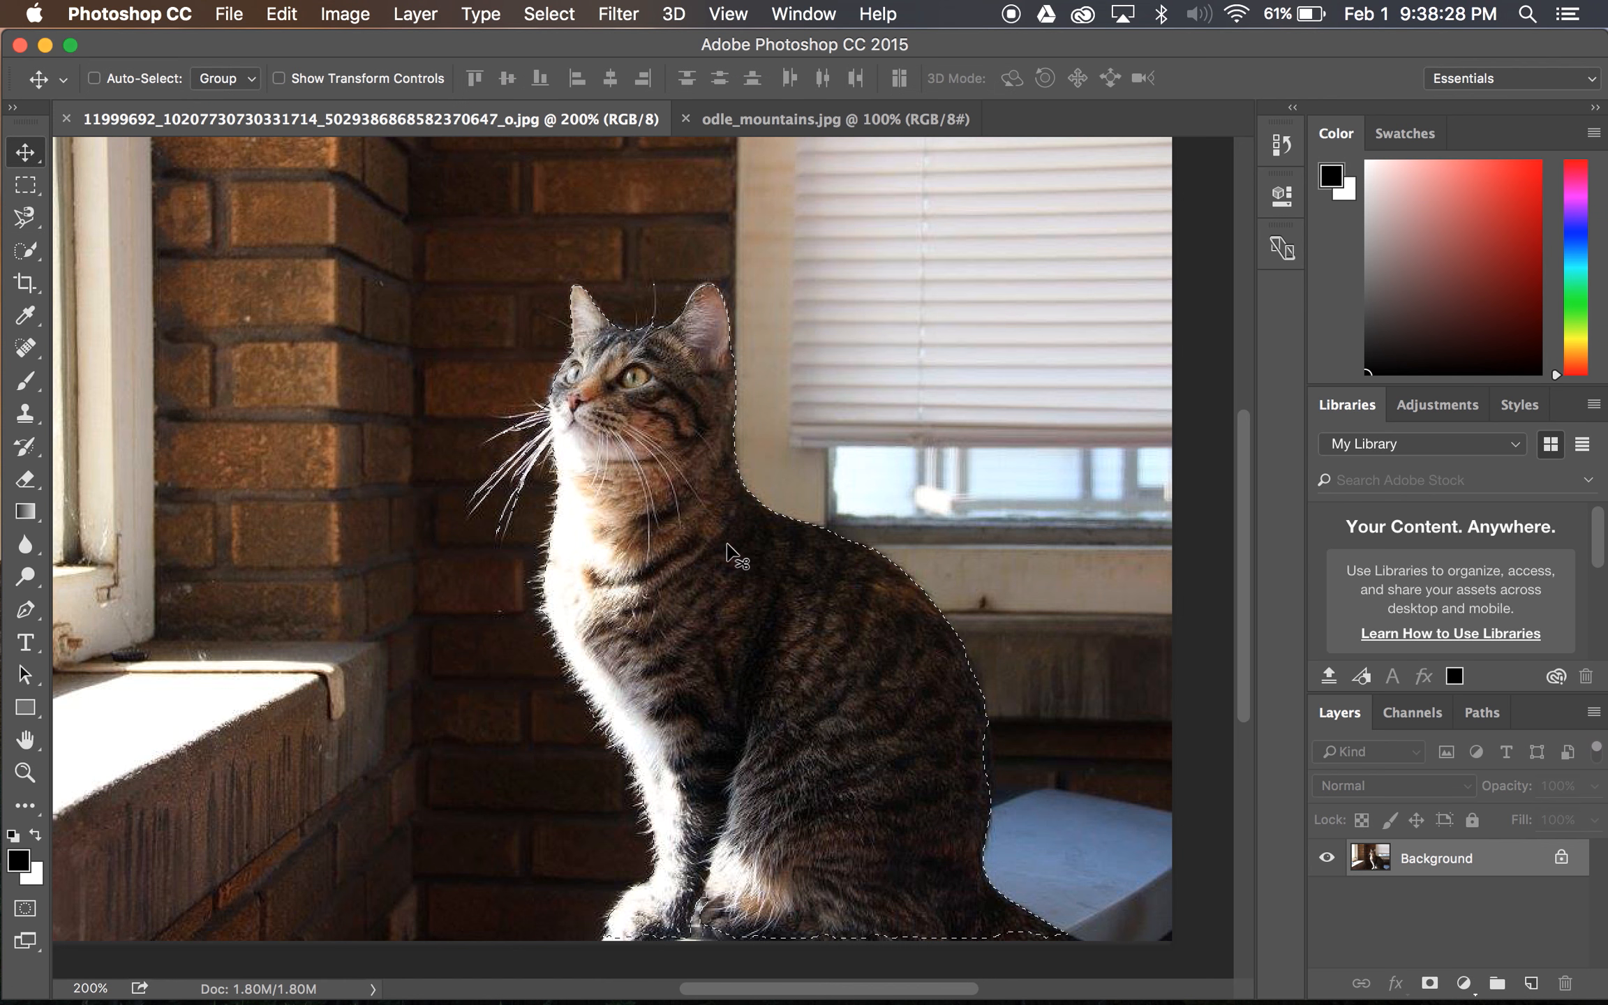
pyautogui.moveTo(696, 541); pyautogui.dragTo(752, 129)
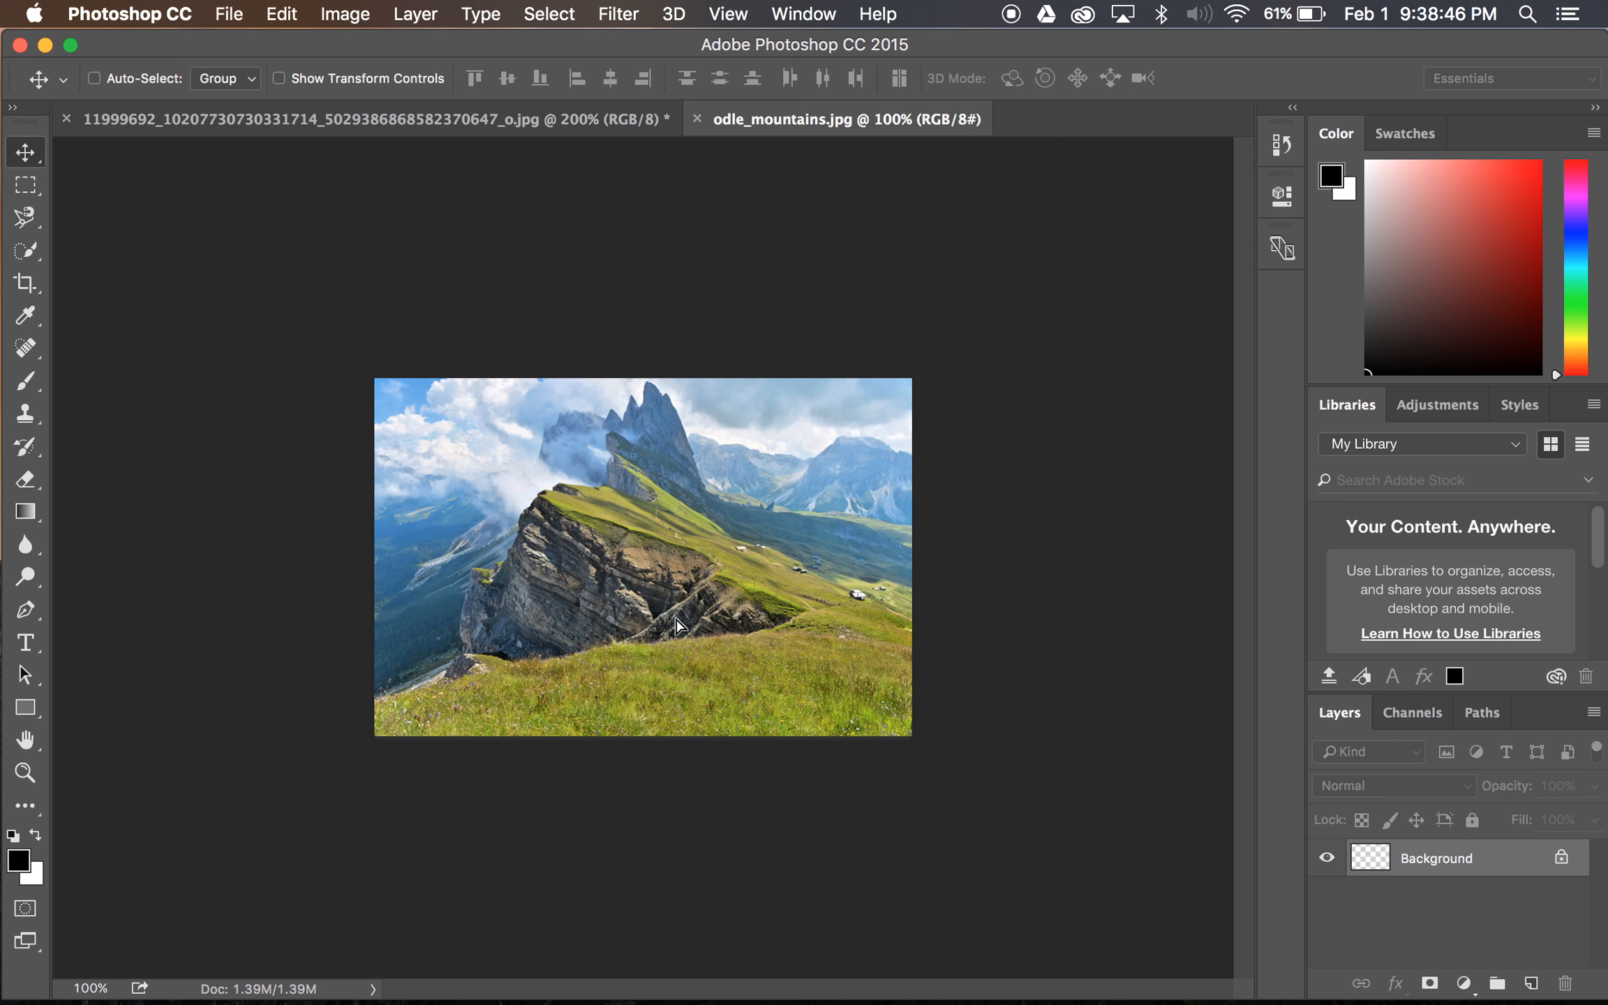
pyautogui.moveTo(674, 617); pyautogui.dragTo(640, 579)
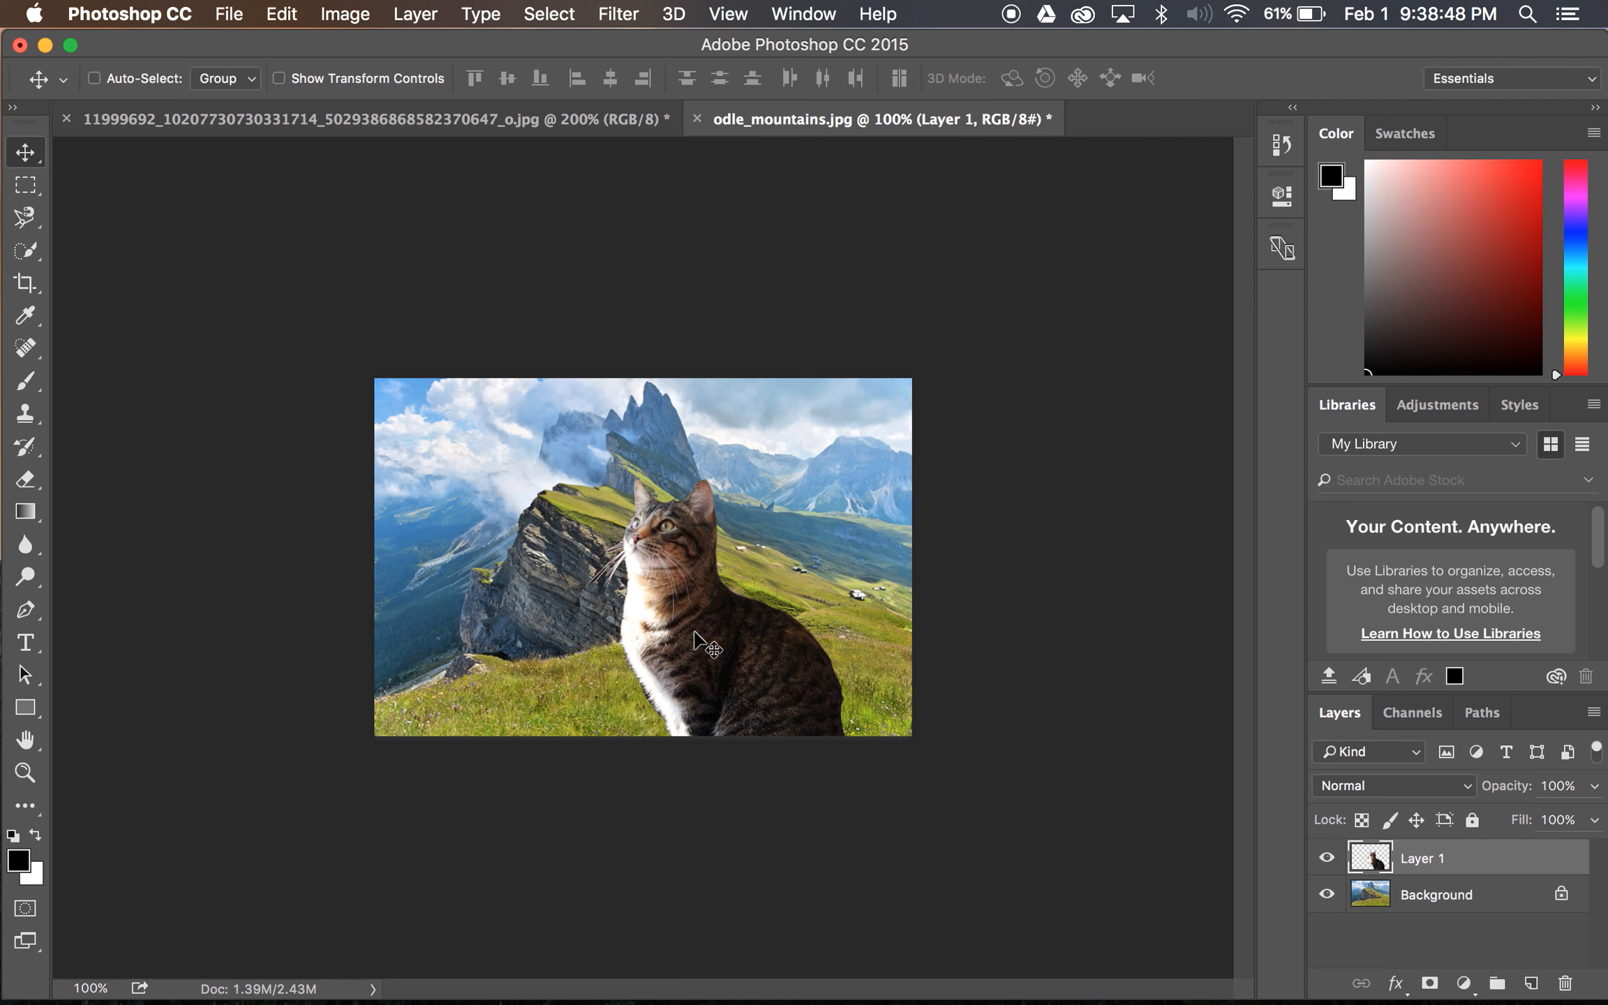
pyautogui.moveTo(694, 635); pyautogui.dragTo(675, 557)
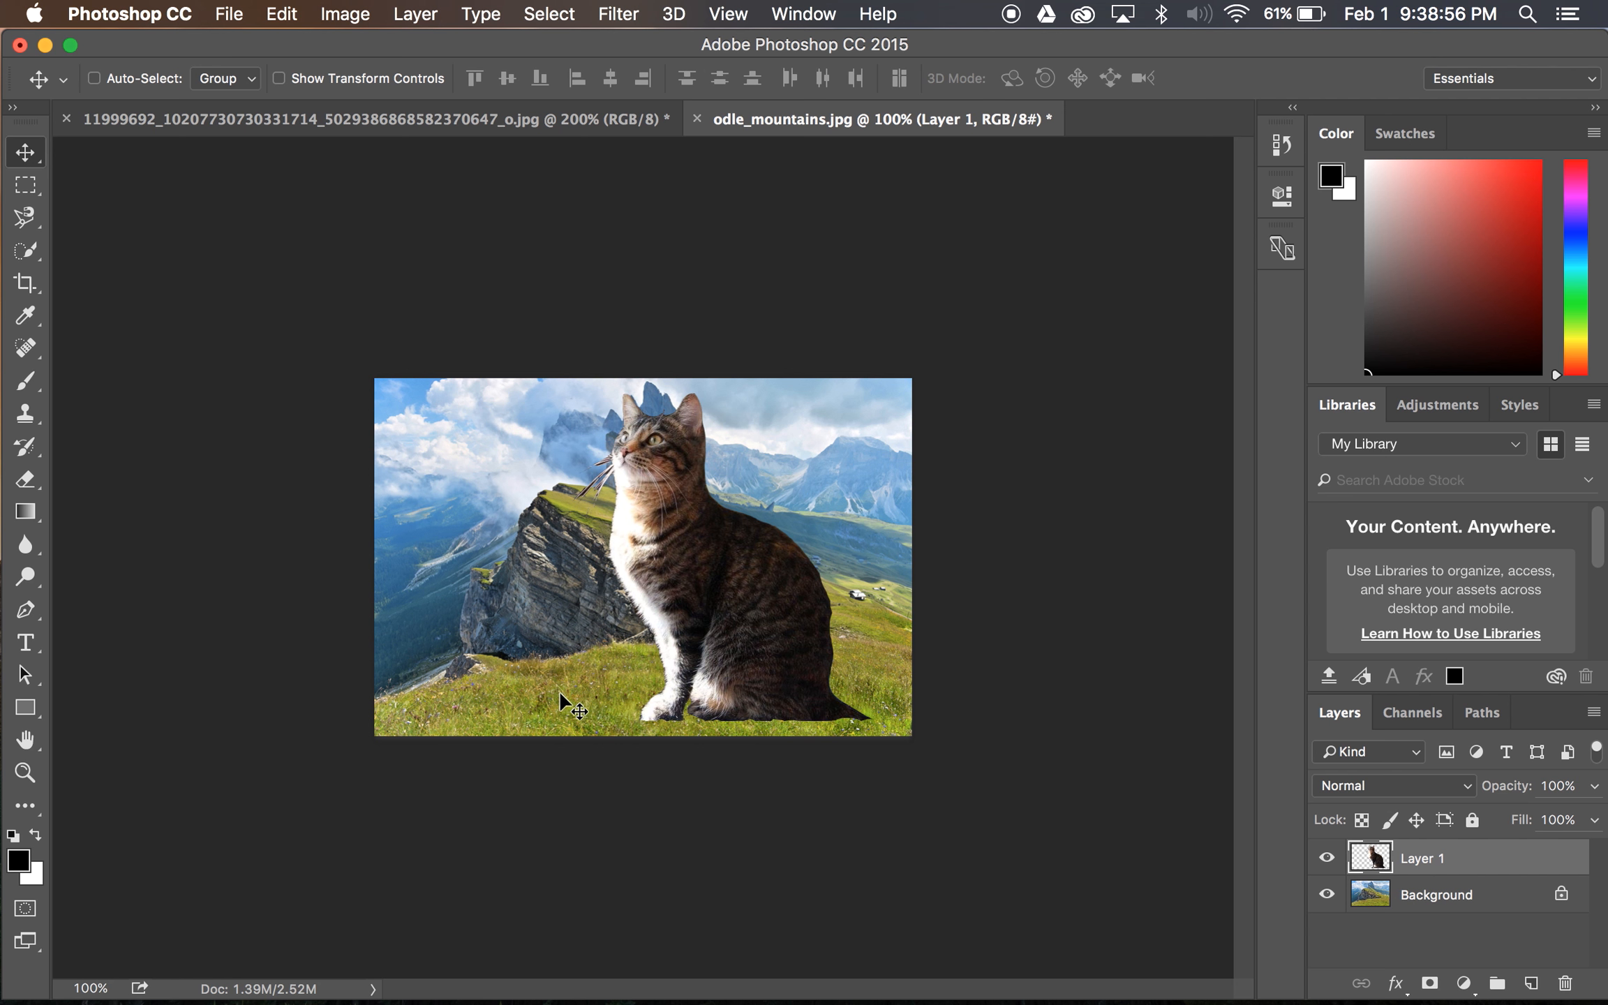
# Step: Scale the cat layer to about 59% width and 65% height, and move it to the left side of the mountain picture
pyautogui.click(282, 14)
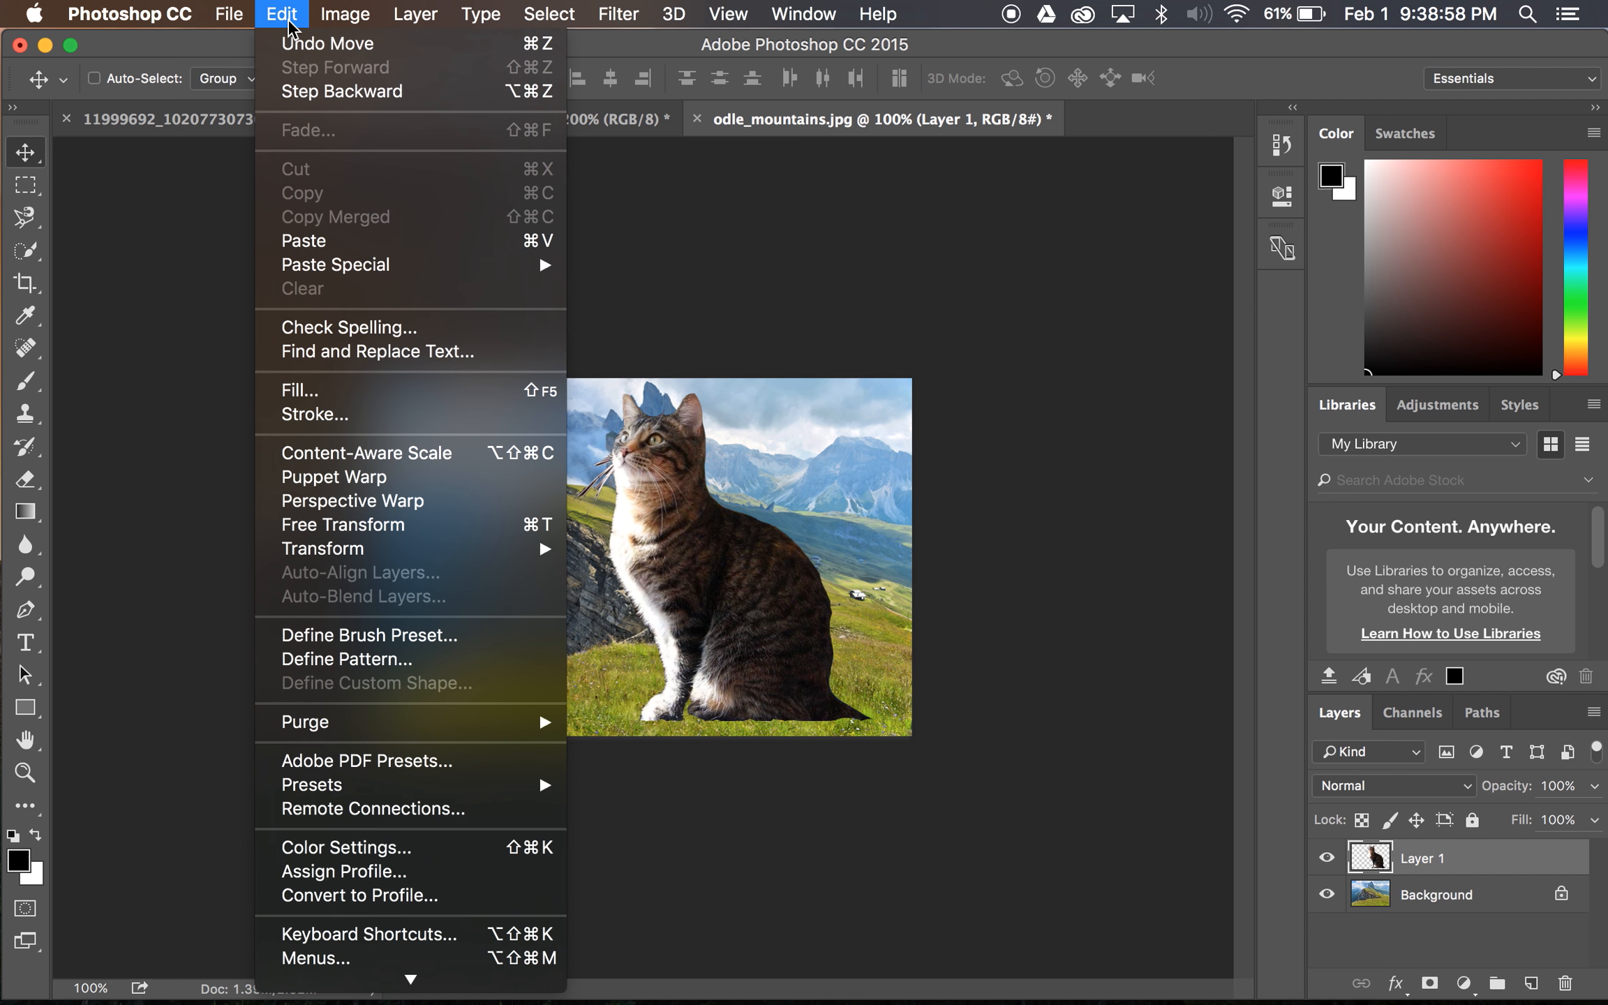
pyautogui.moveTo(464, 549)
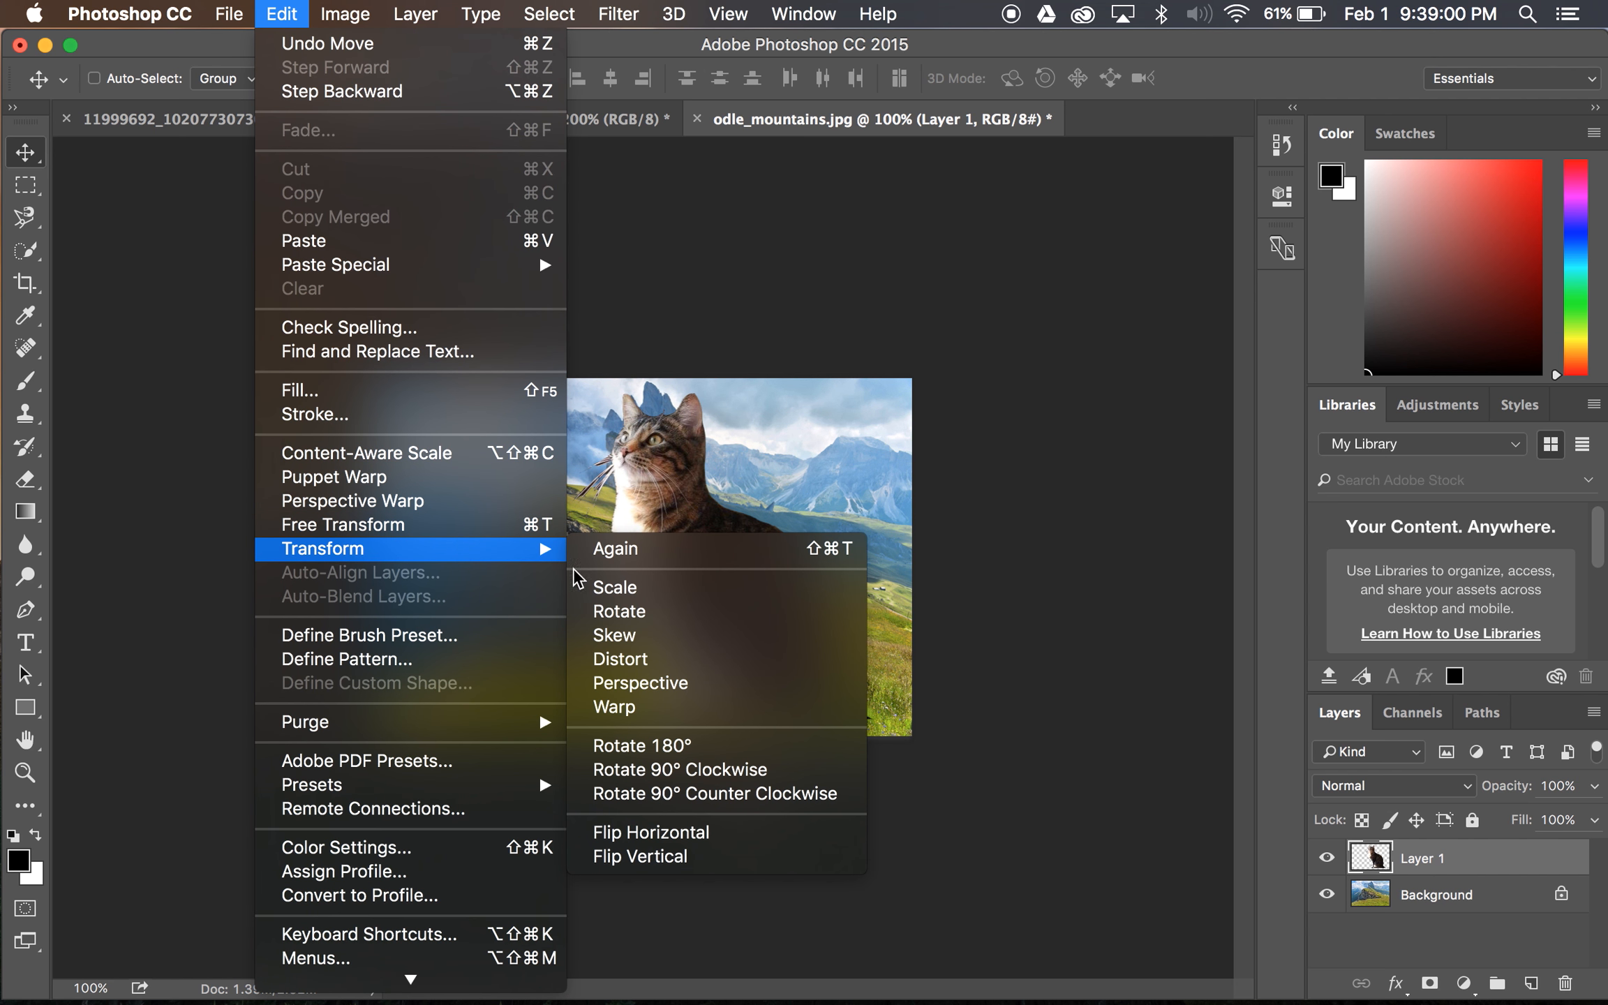
pyautogui.click(592, 586)
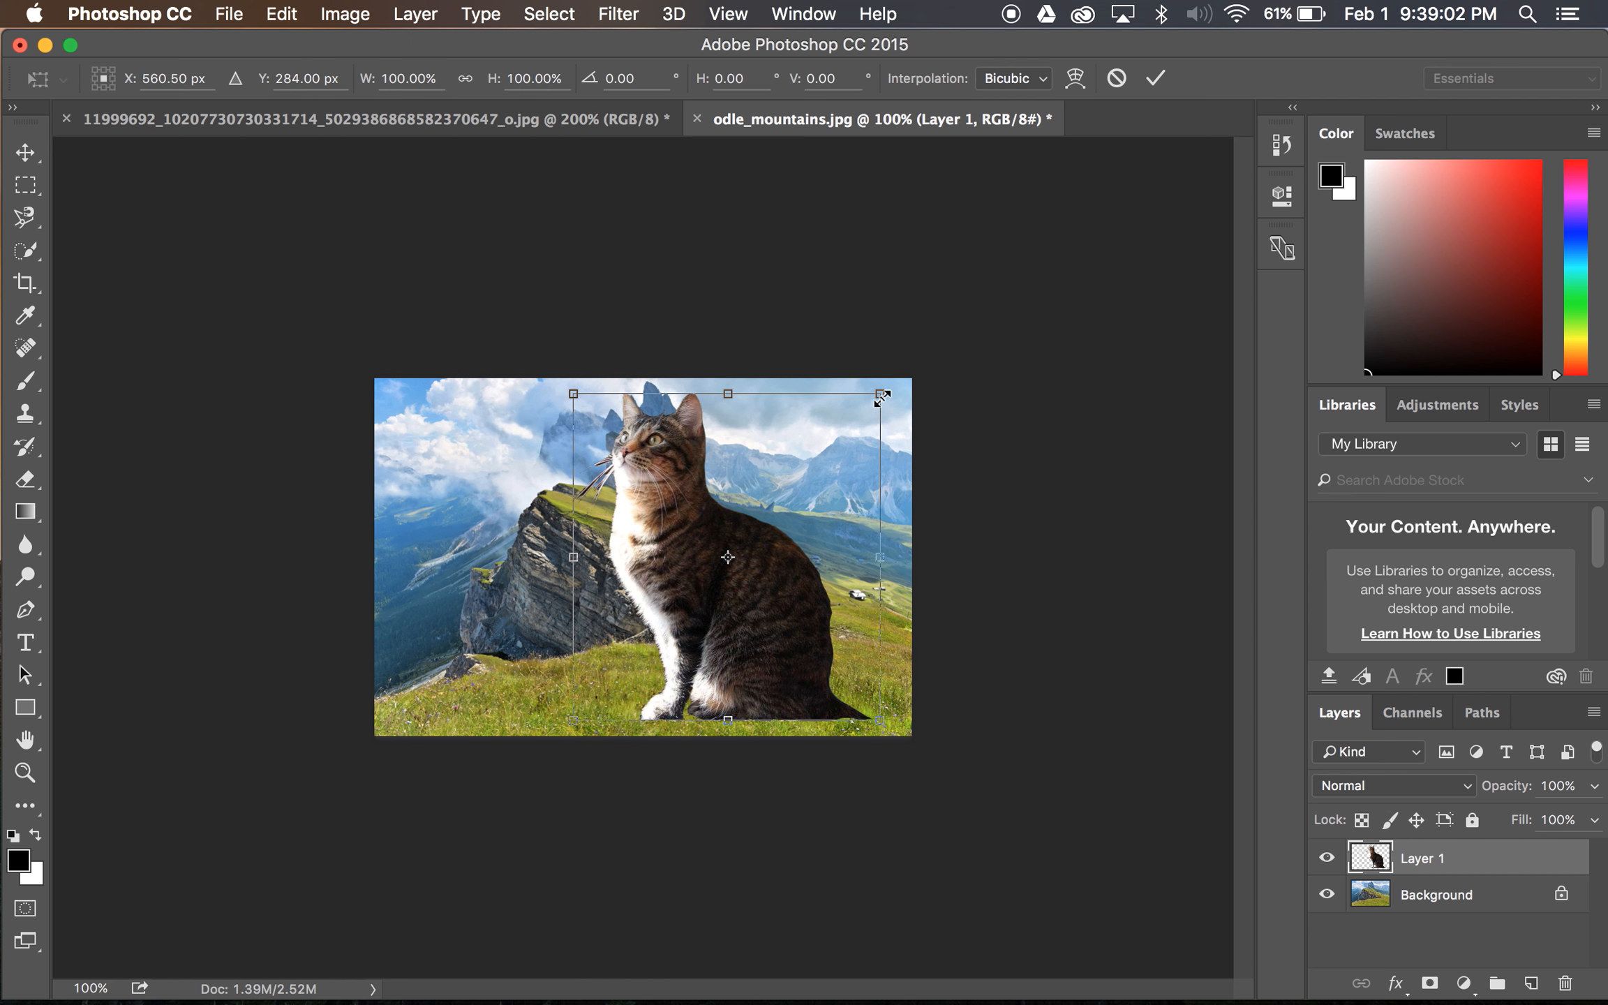
pyautogui.moveTo(881, 394); pyautogui.dragTo(755, 506)
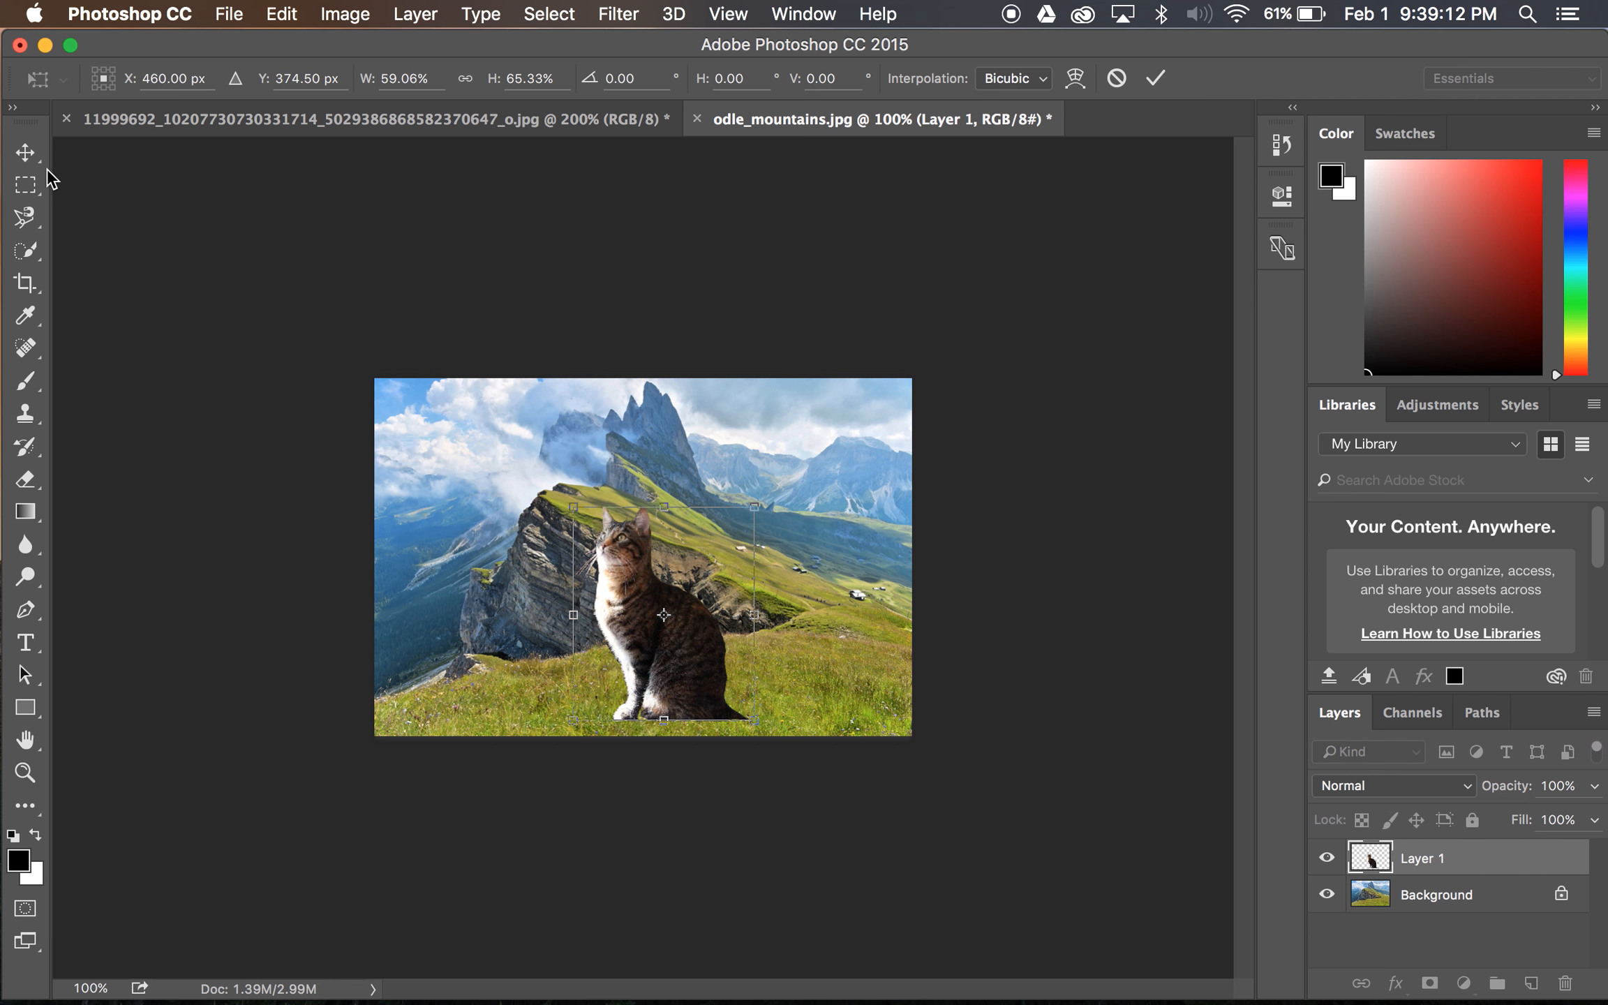
pyautogui.click(25, 153)
pyautogui.click(1005, 378)
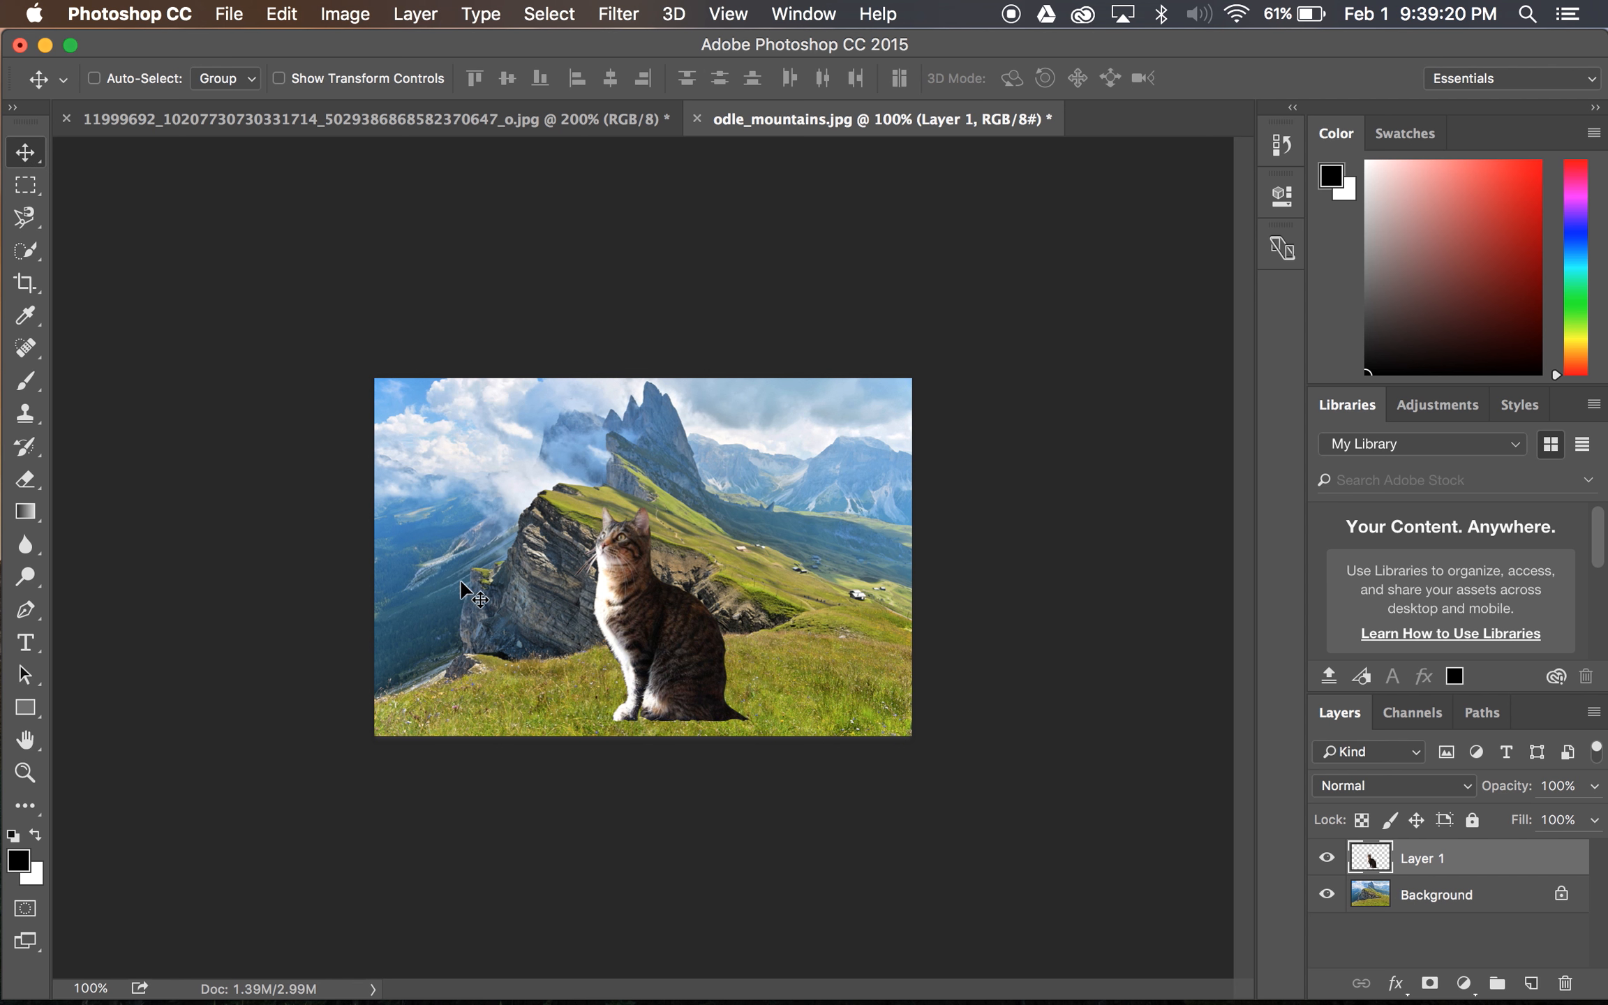
pyautogui.moveTo(656, 624); pyautogui.dragTo(499, 590)
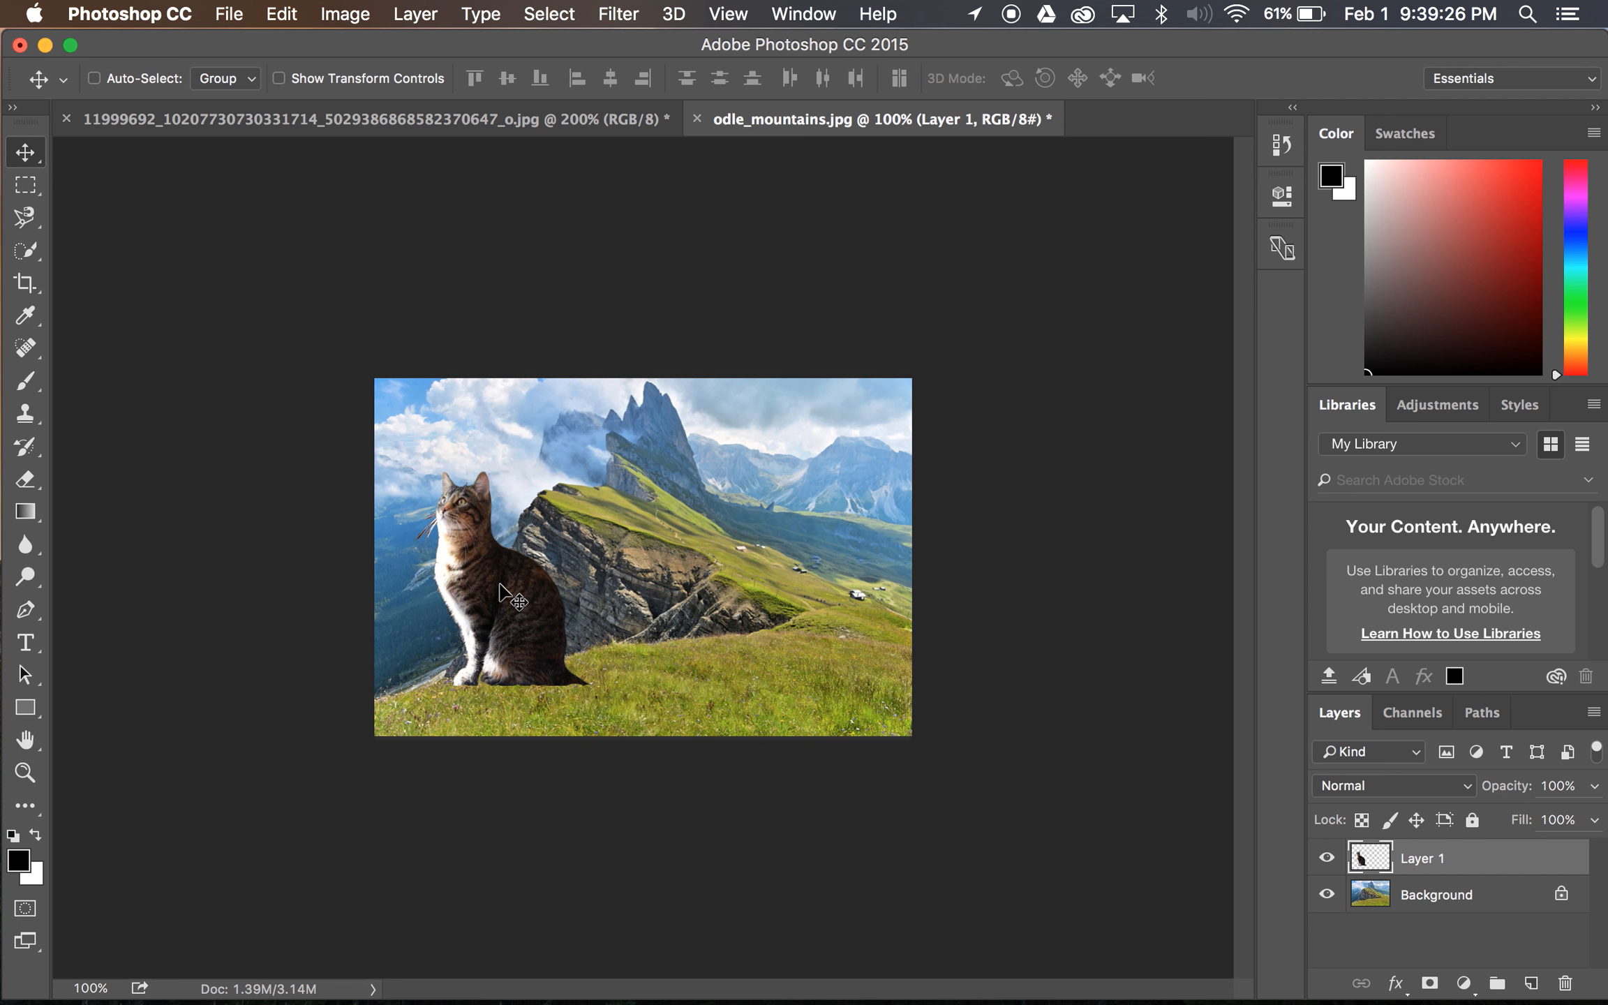
# Step: Start a text layer on the grass beside the cat with the font Myanmar MN Bold at 16 pt
pyautogui.click(26, 643)
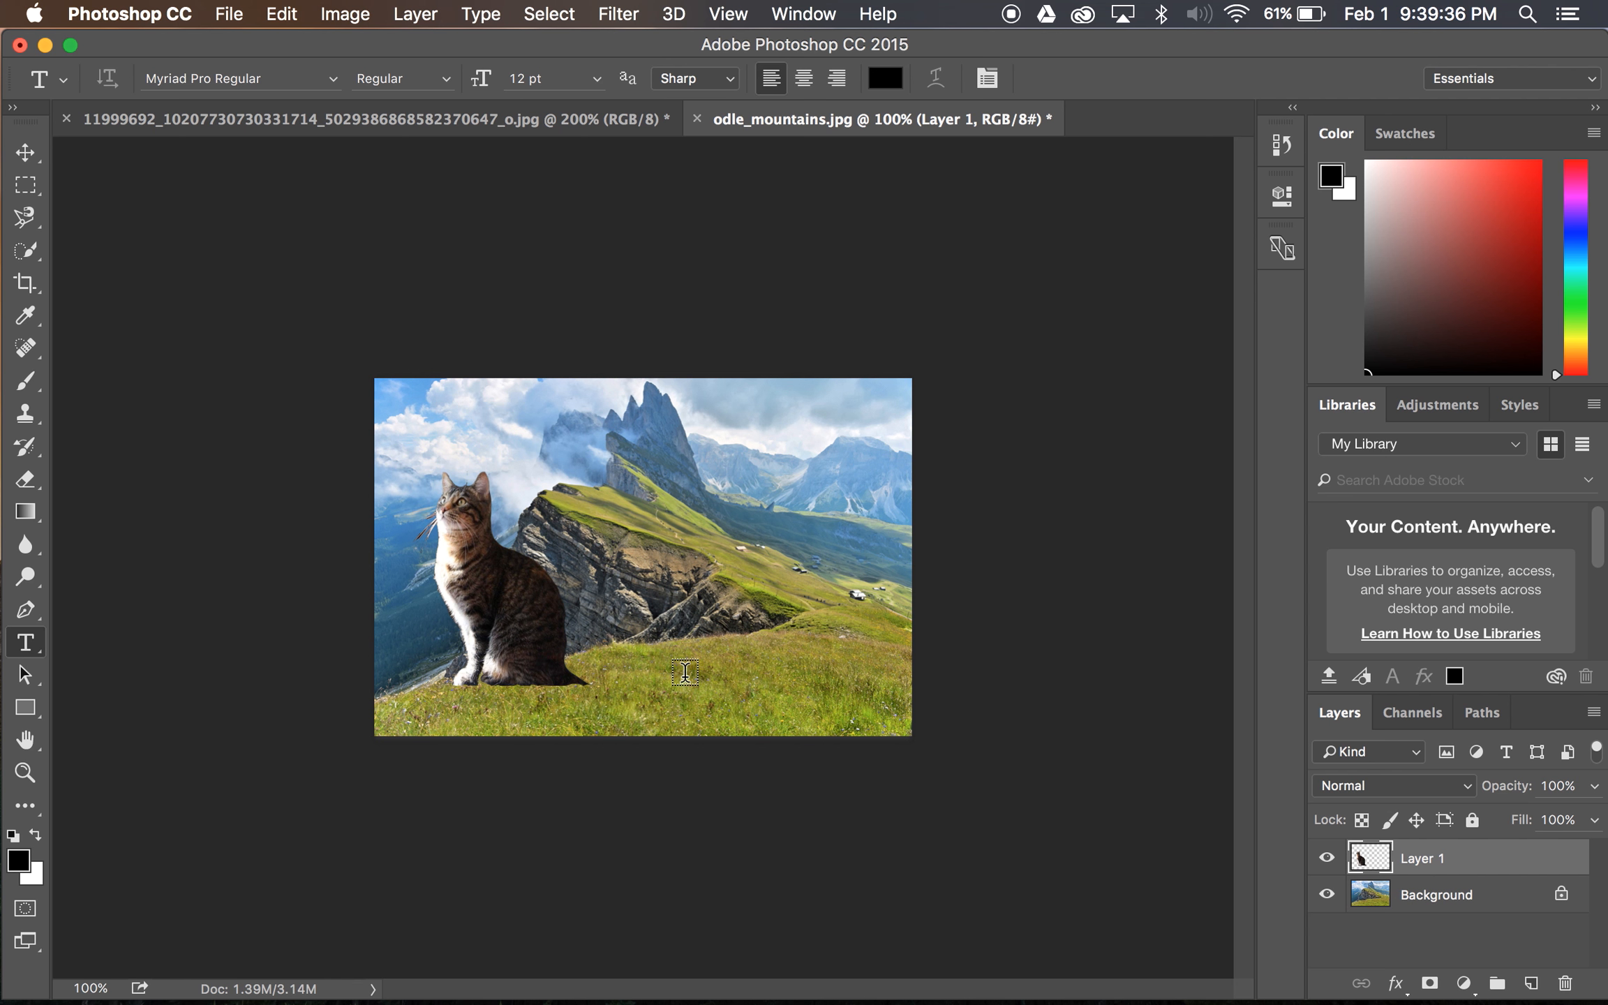
pyautogui.click(646, 675)
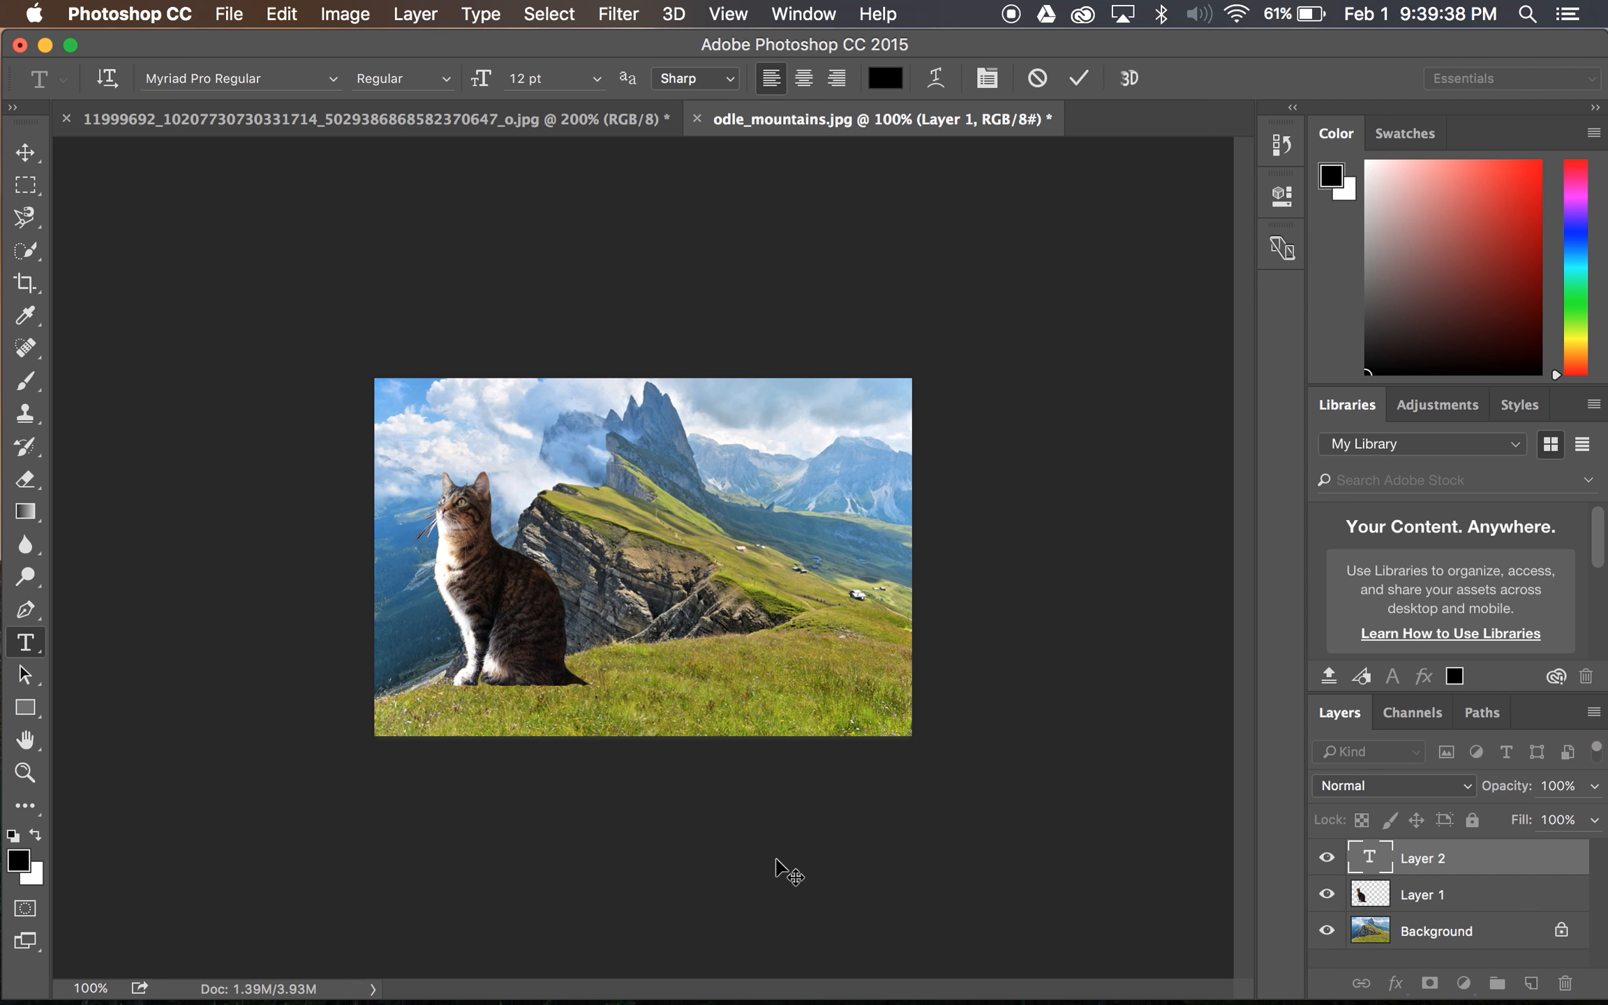
pyautogui.click(334, 79)
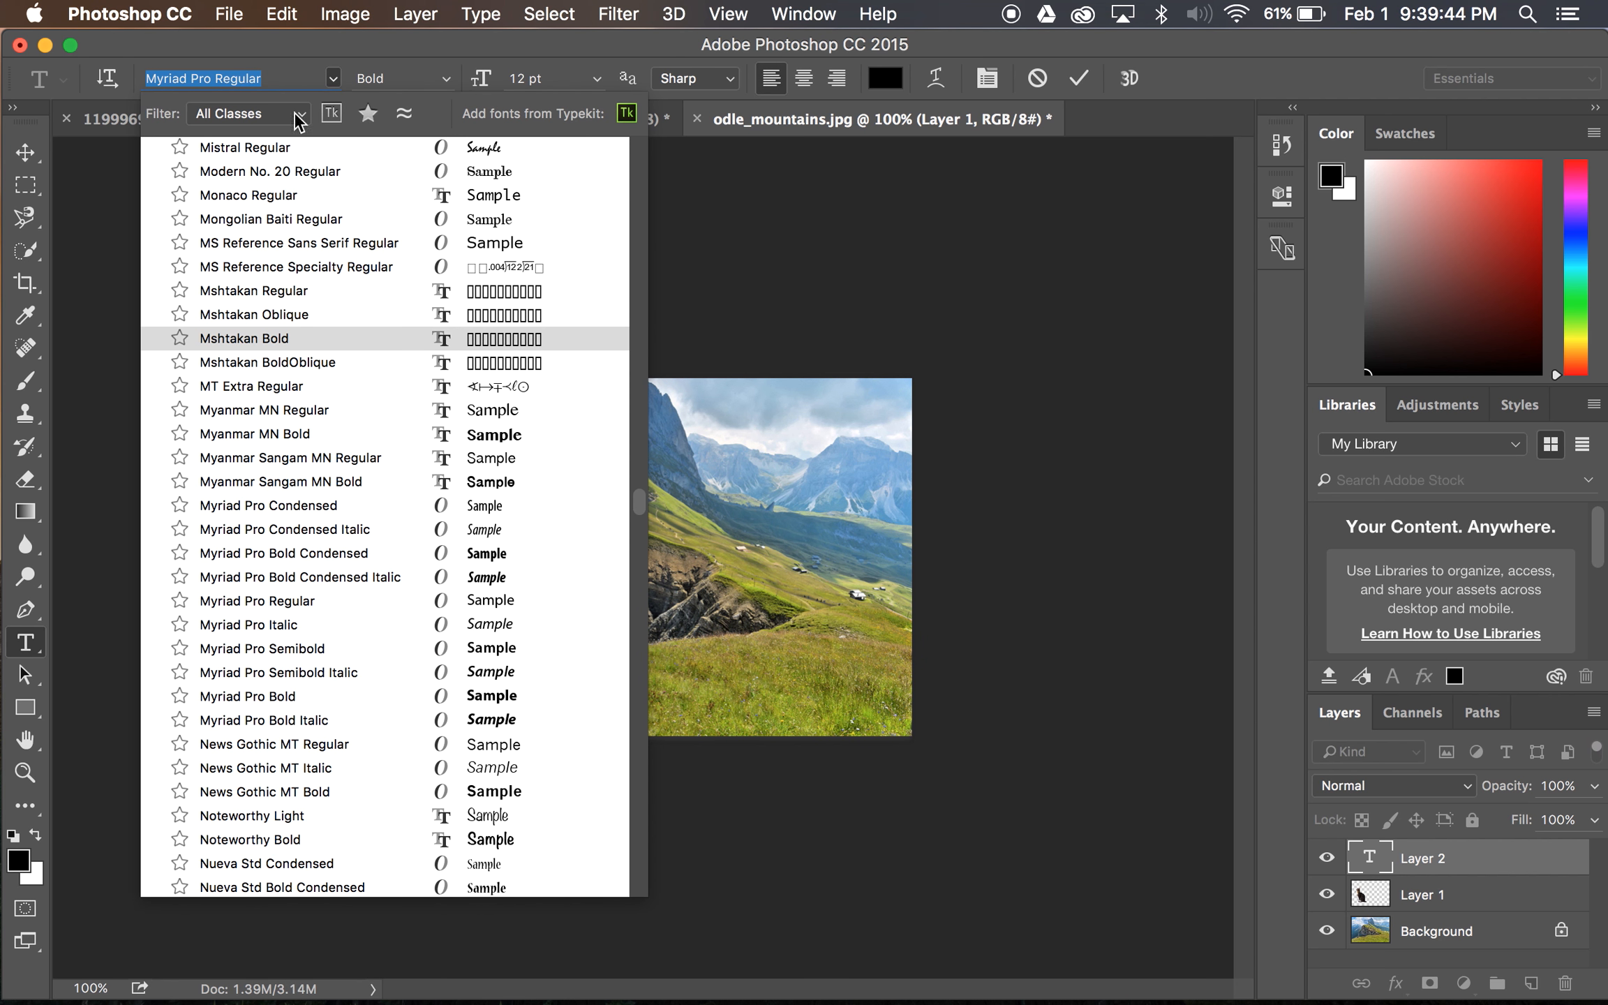
pyautogui.click(391, 435)
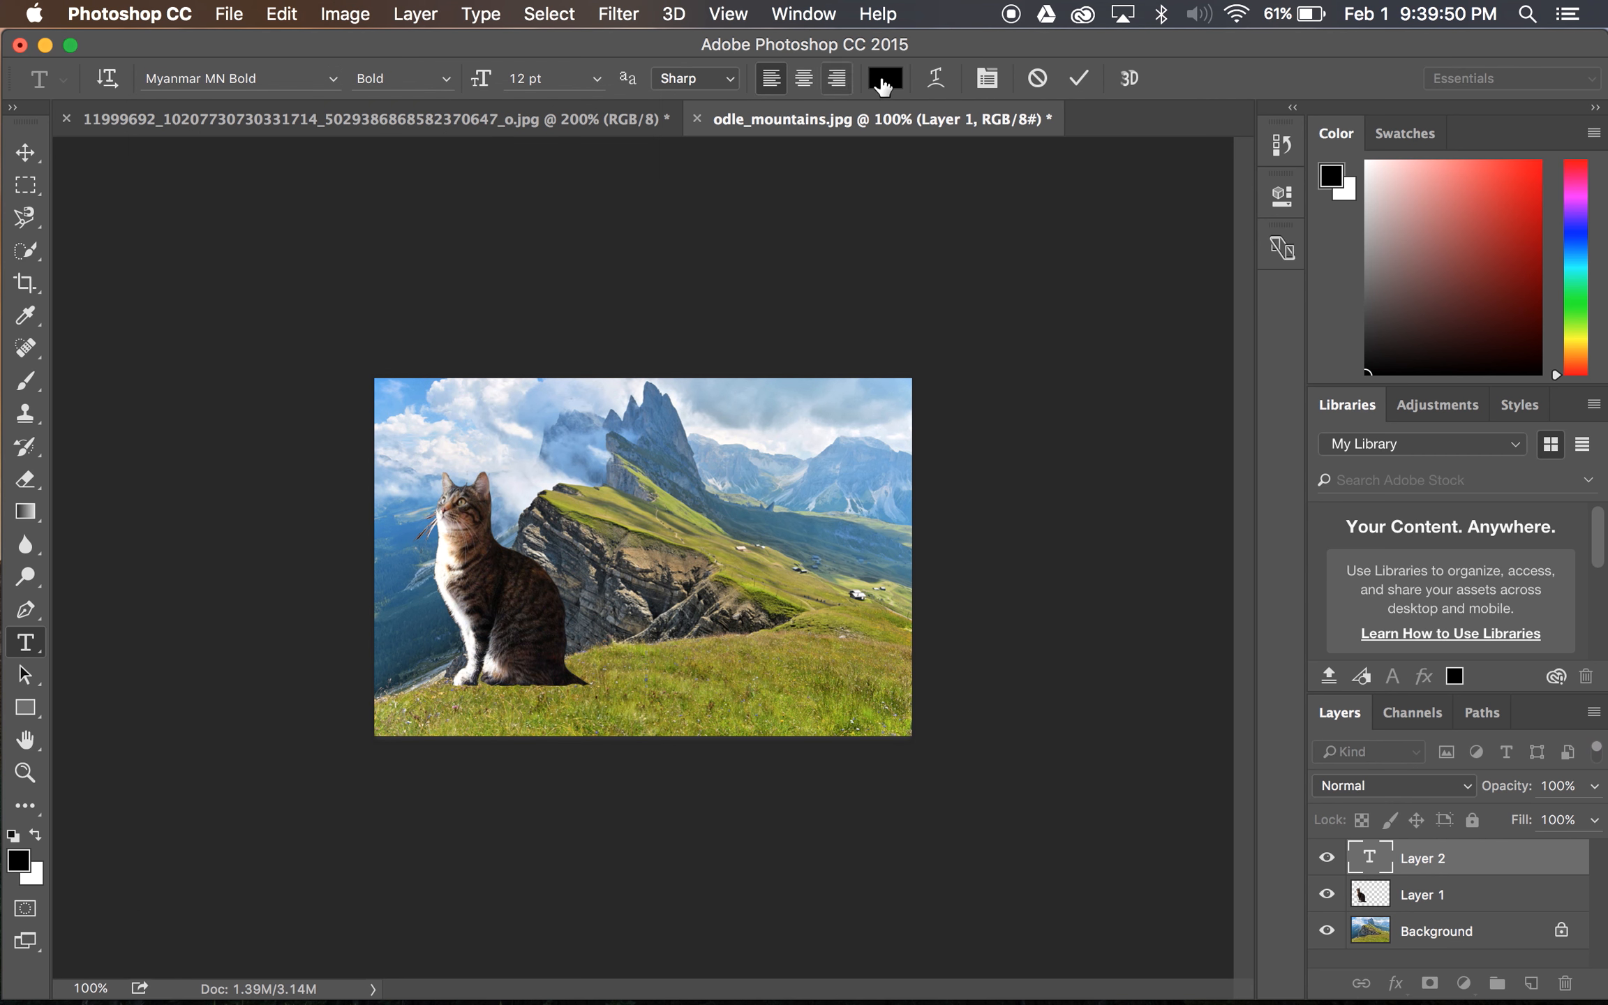
pyautogui.click(596, 81)
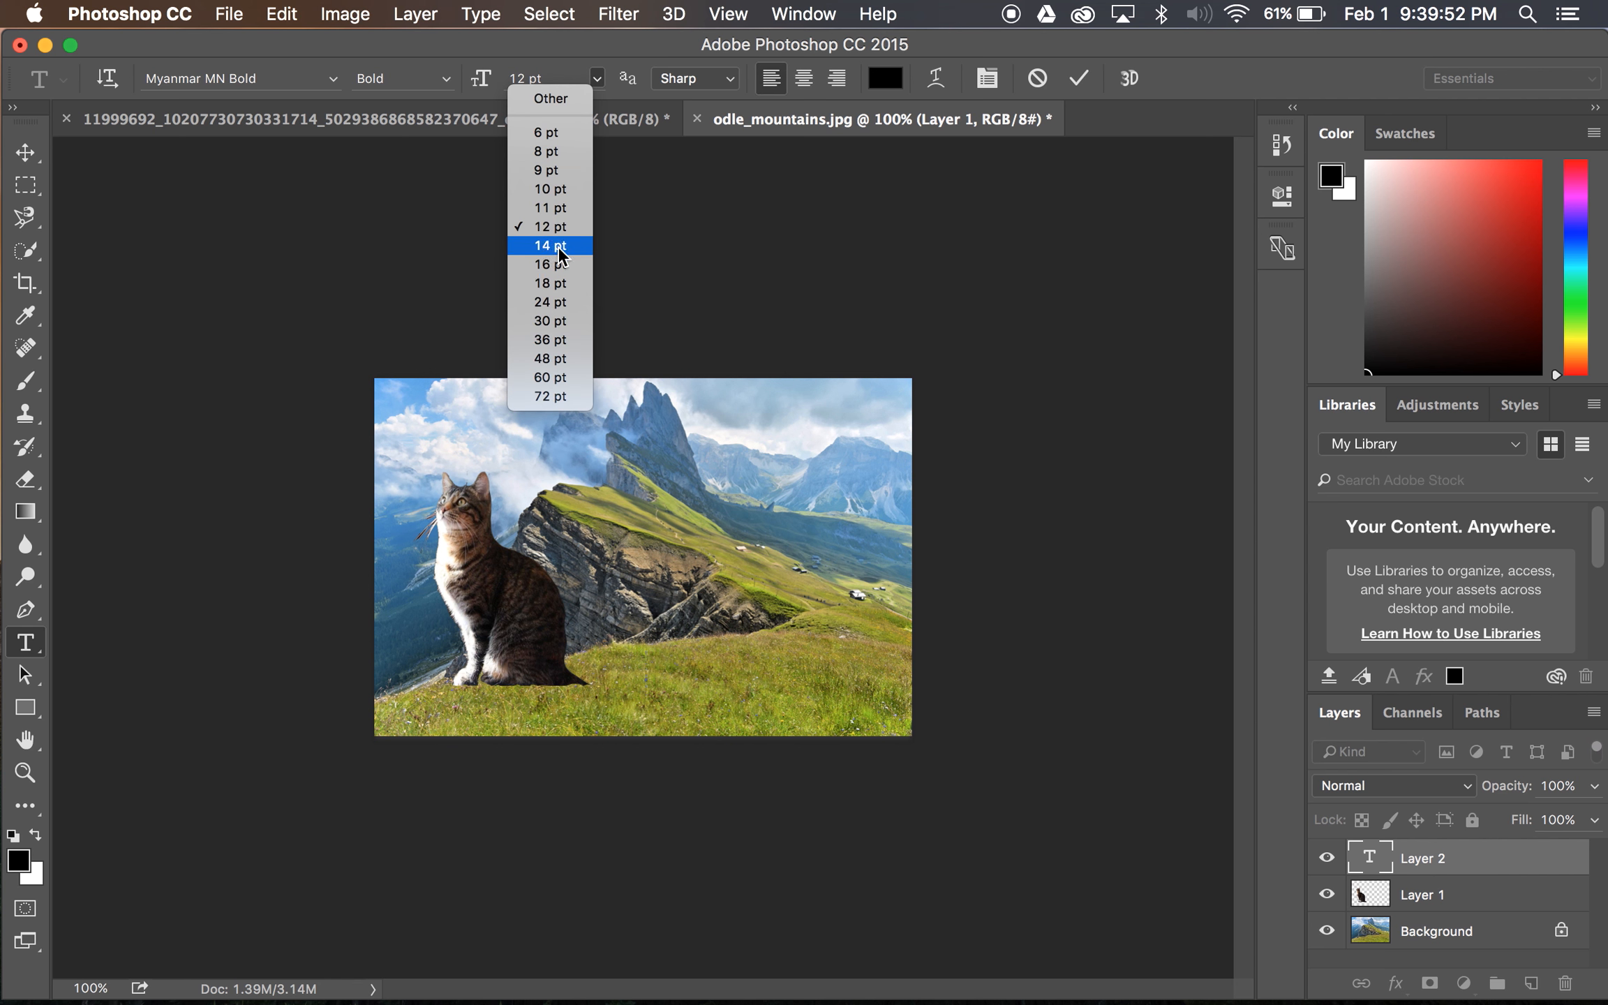
pyautogui.click(623, 320)
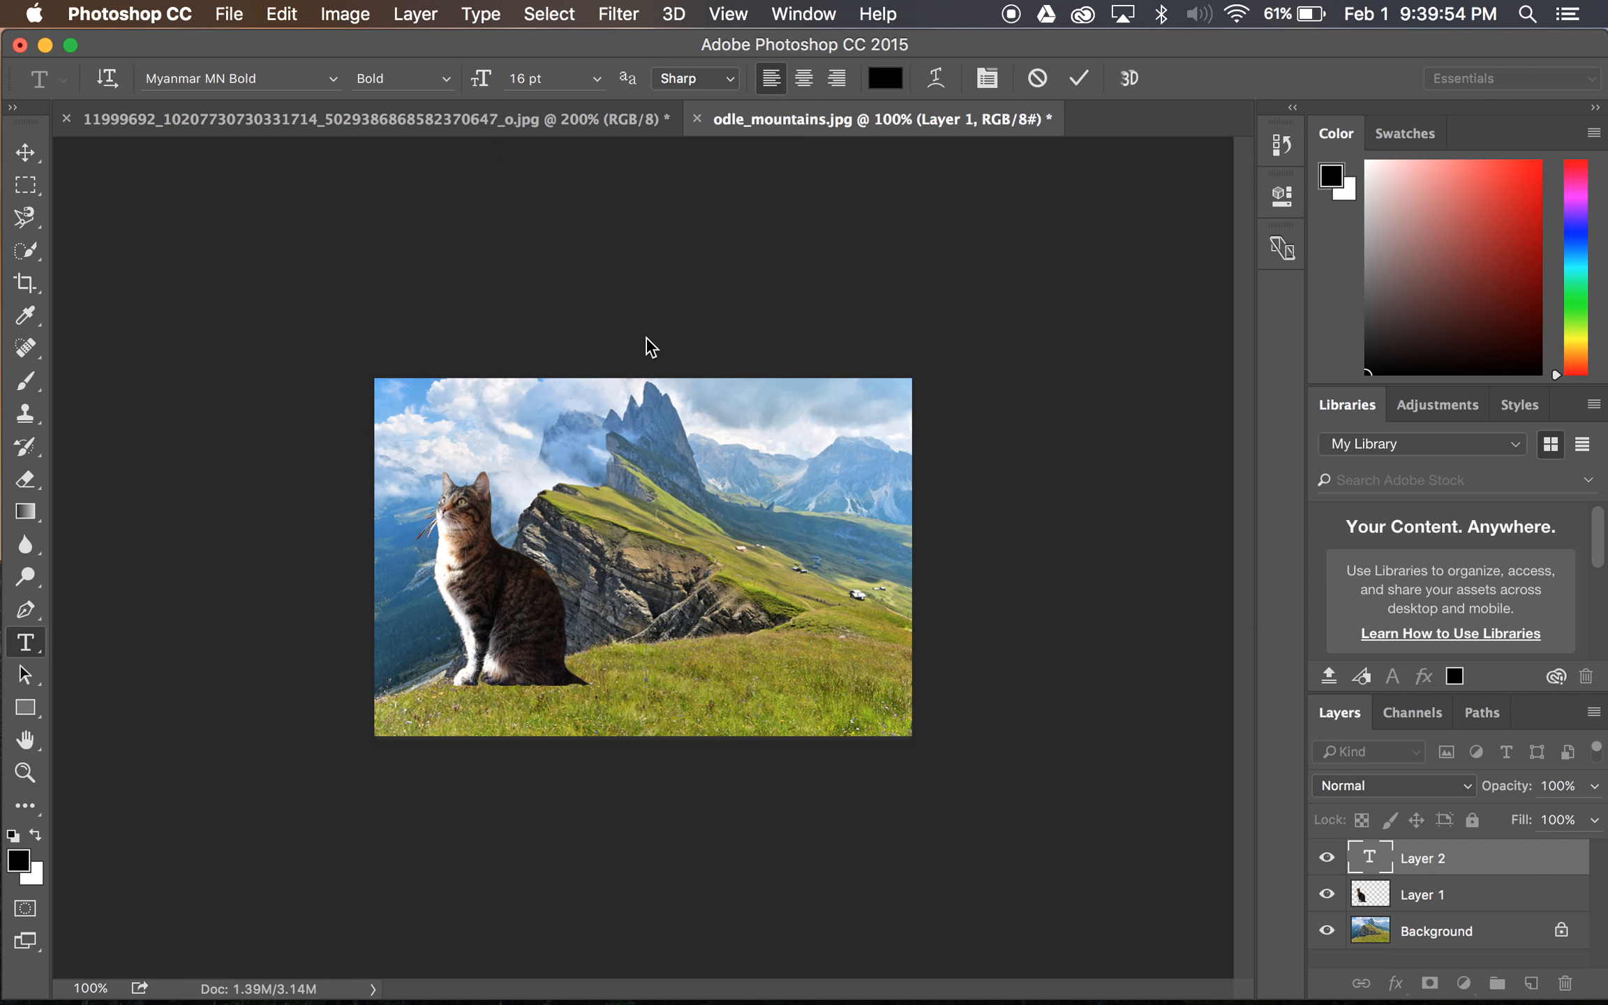
# Step: Enter the text "The Thiking Cat" in the new text layer and commit it
pyautogui.write('The')
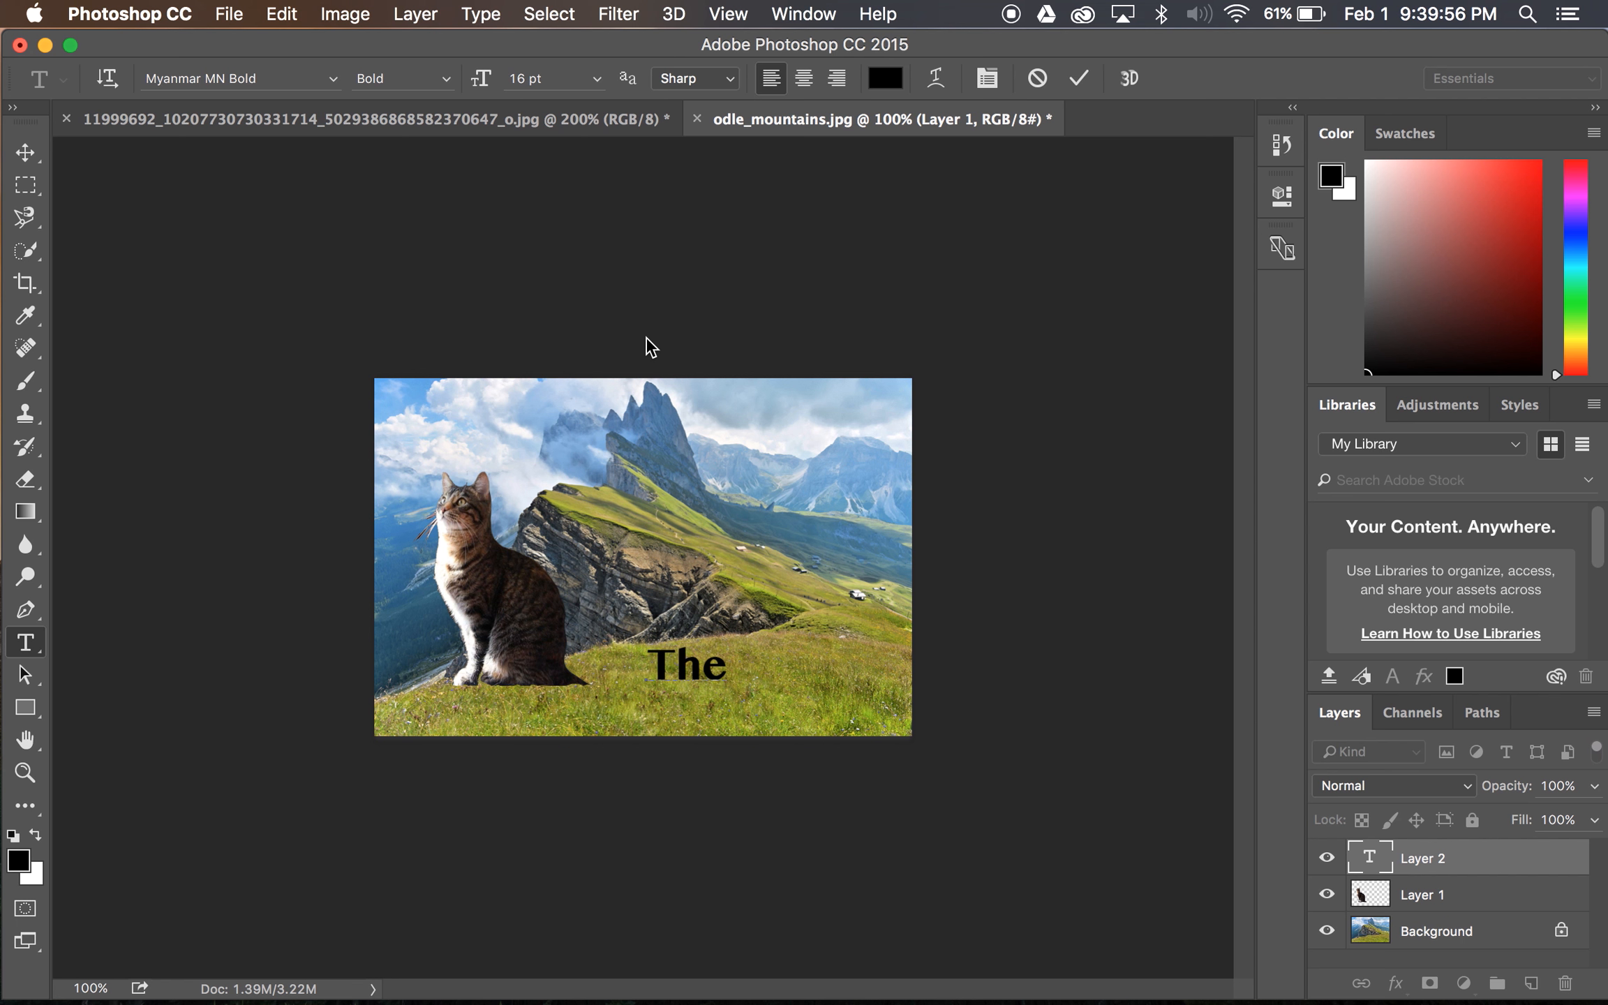
pyautogui.write(' Thiking C')
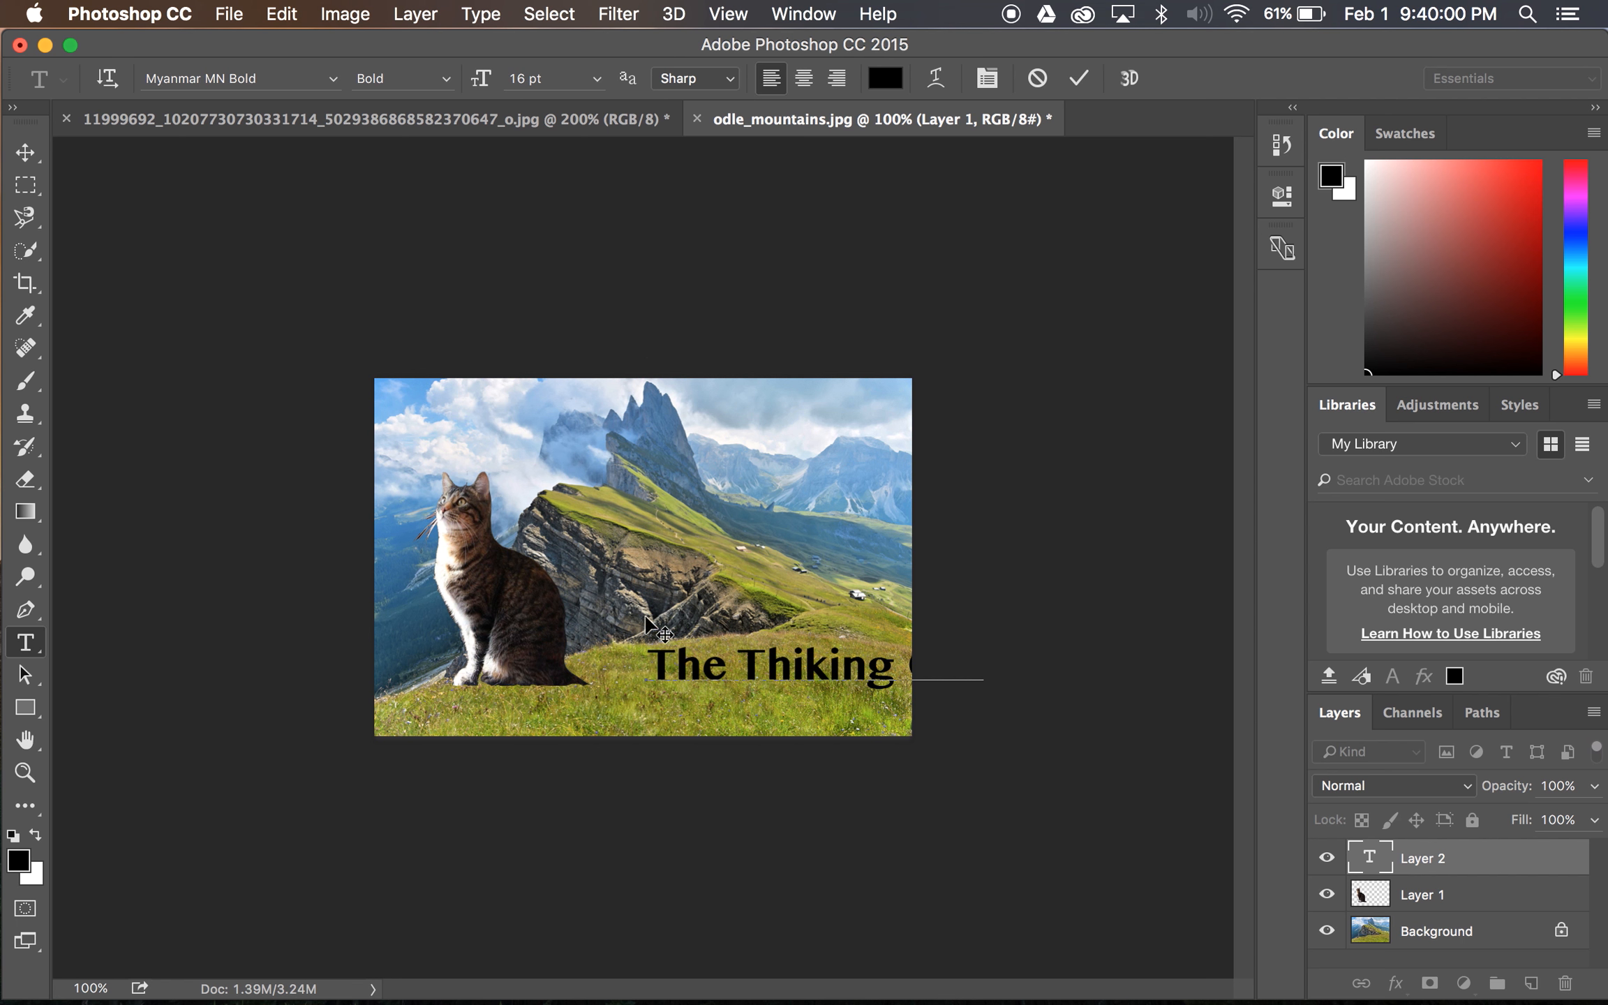
pyautogui.tripleClick(658, 661)
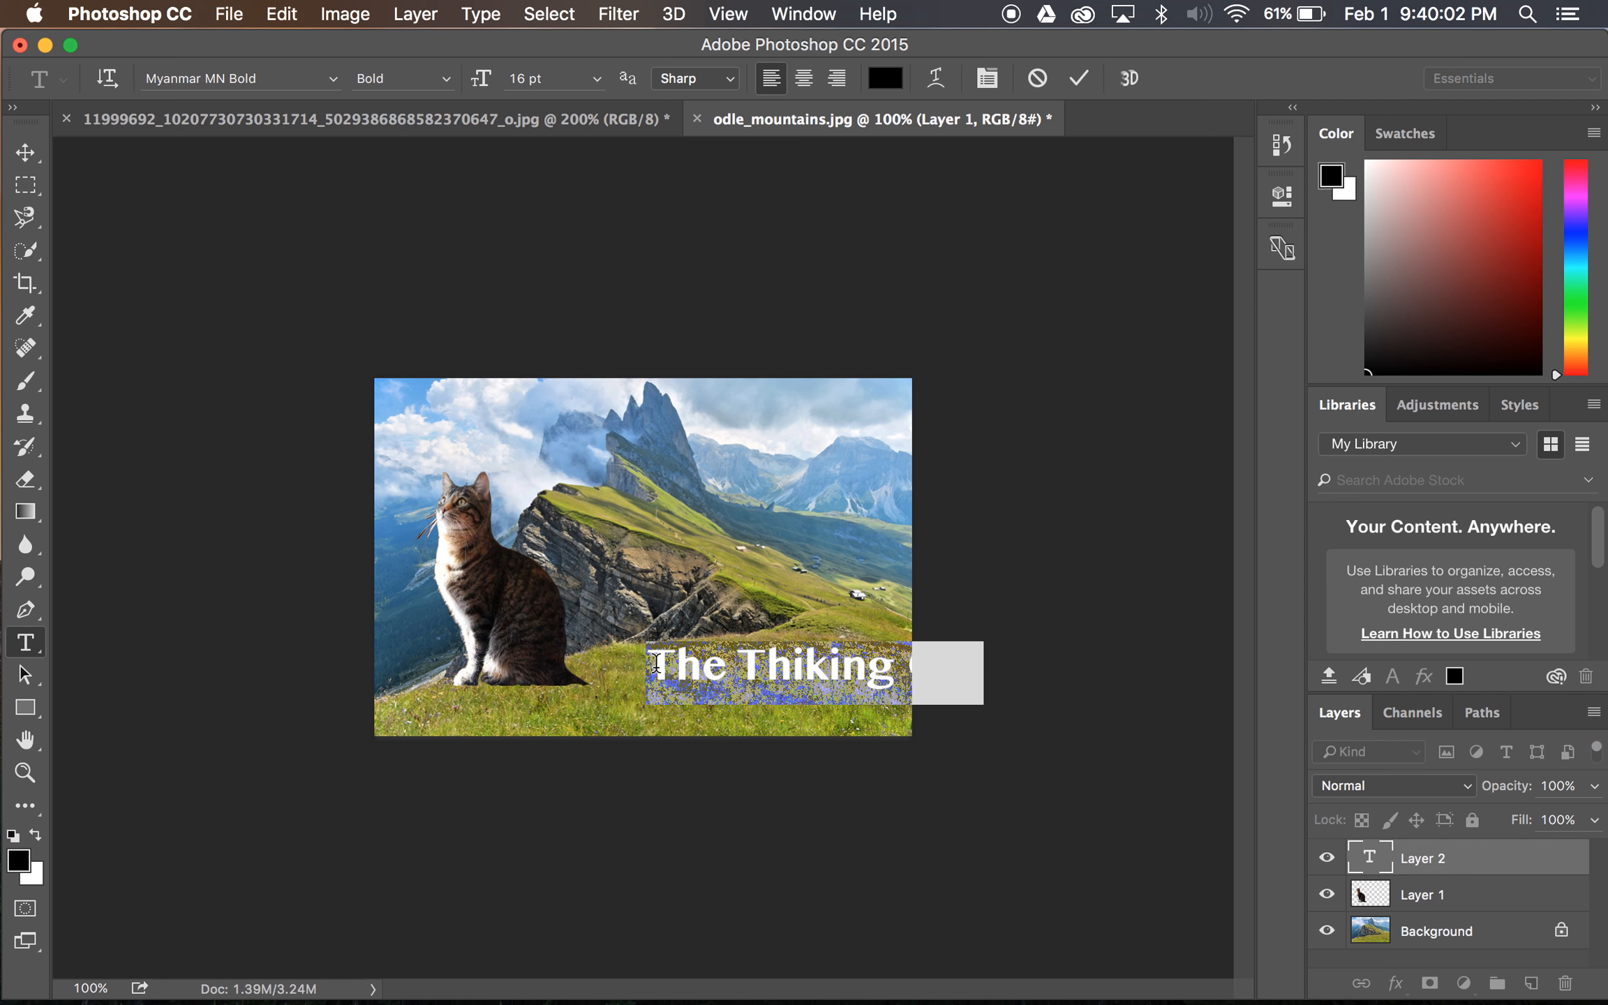
pyautogui.click(25, 152)
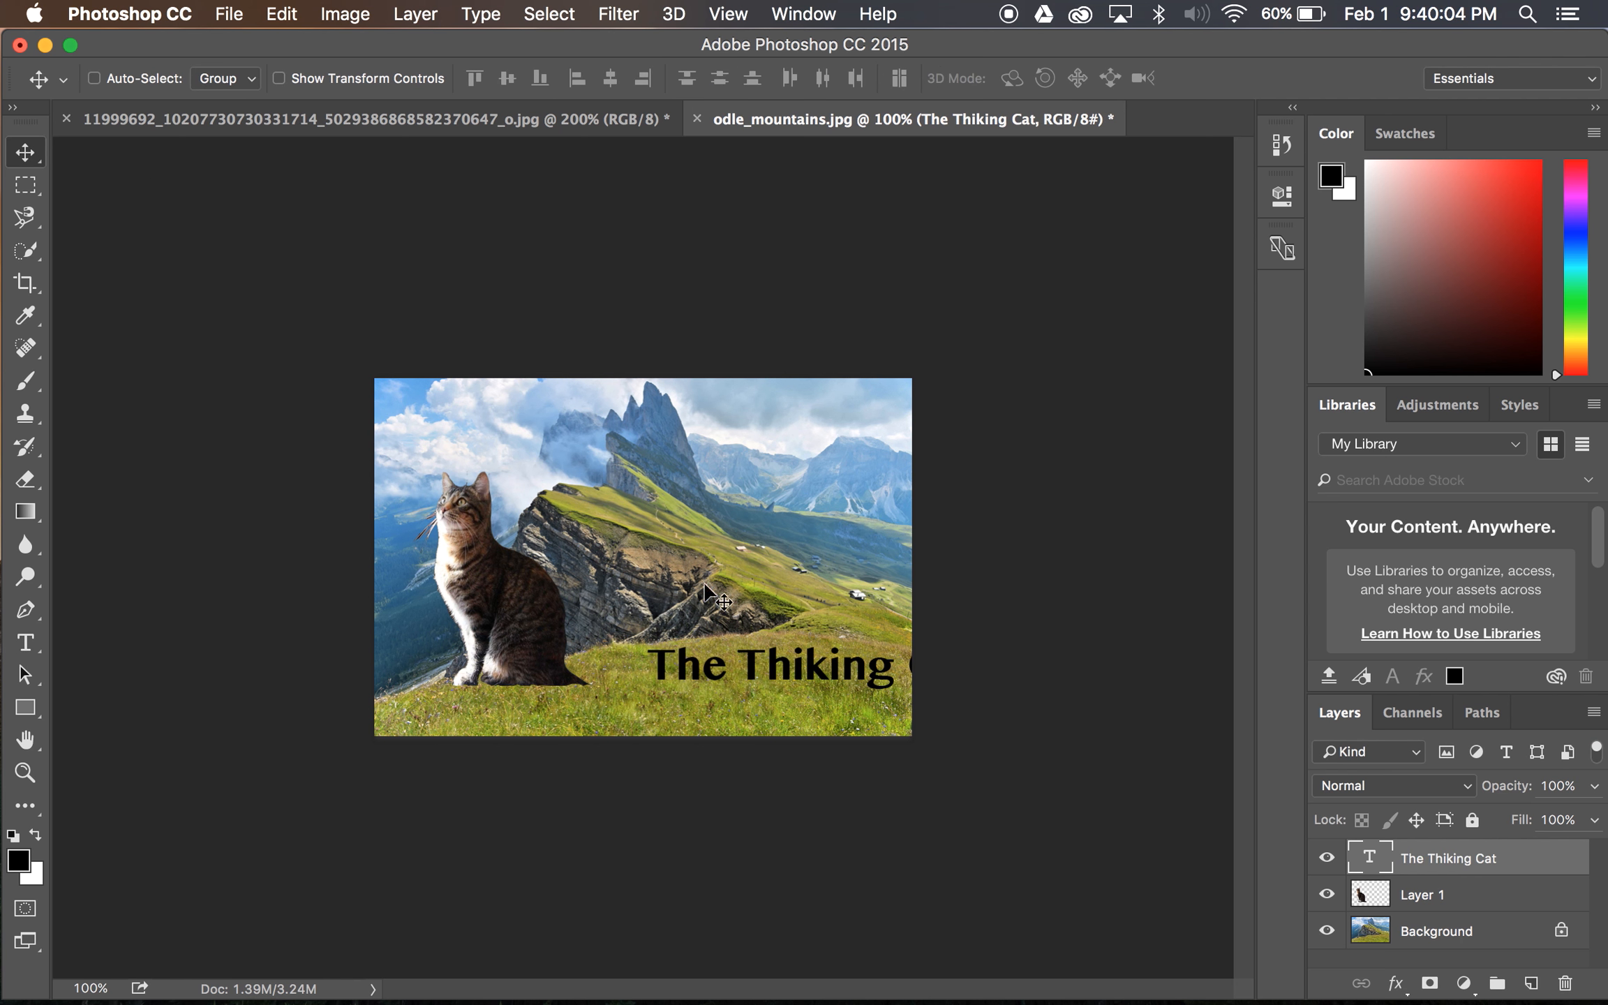
# Step: Move the title next to the cat so it fits inside the picture and correct its text to "The Thinking Cat"
pyautogui.moveTo(795, 665); pyautogui.dragTo(740, 656)
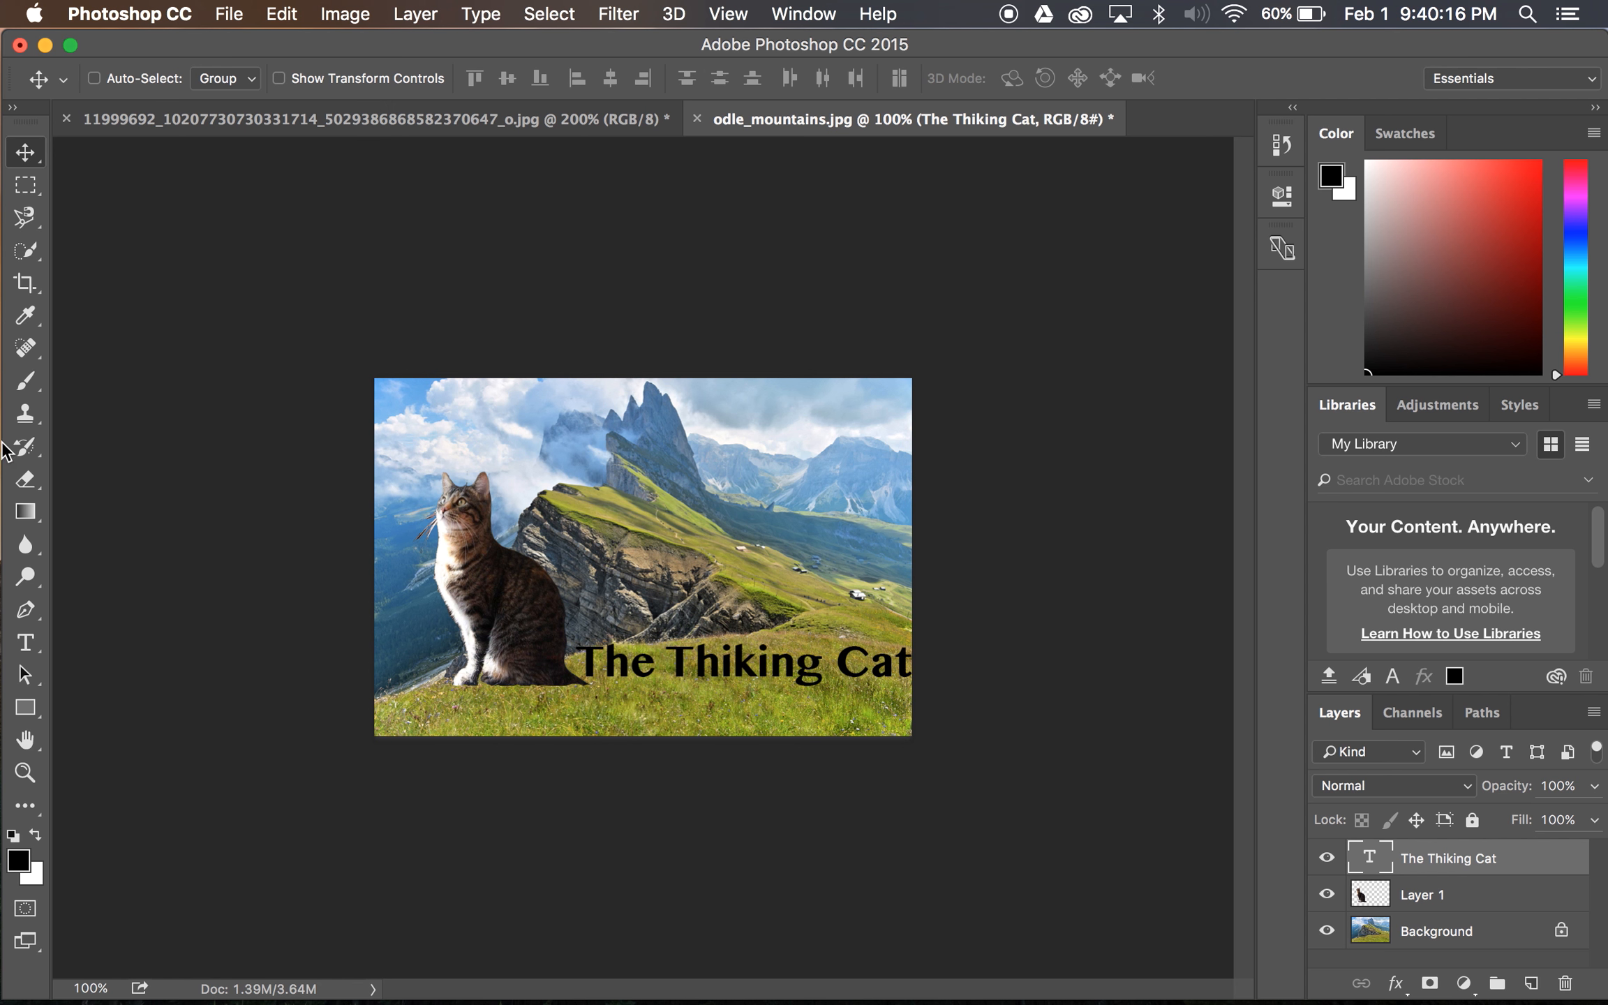
pyautogui.click(28, 642)
pyautogui.click(775, 673)
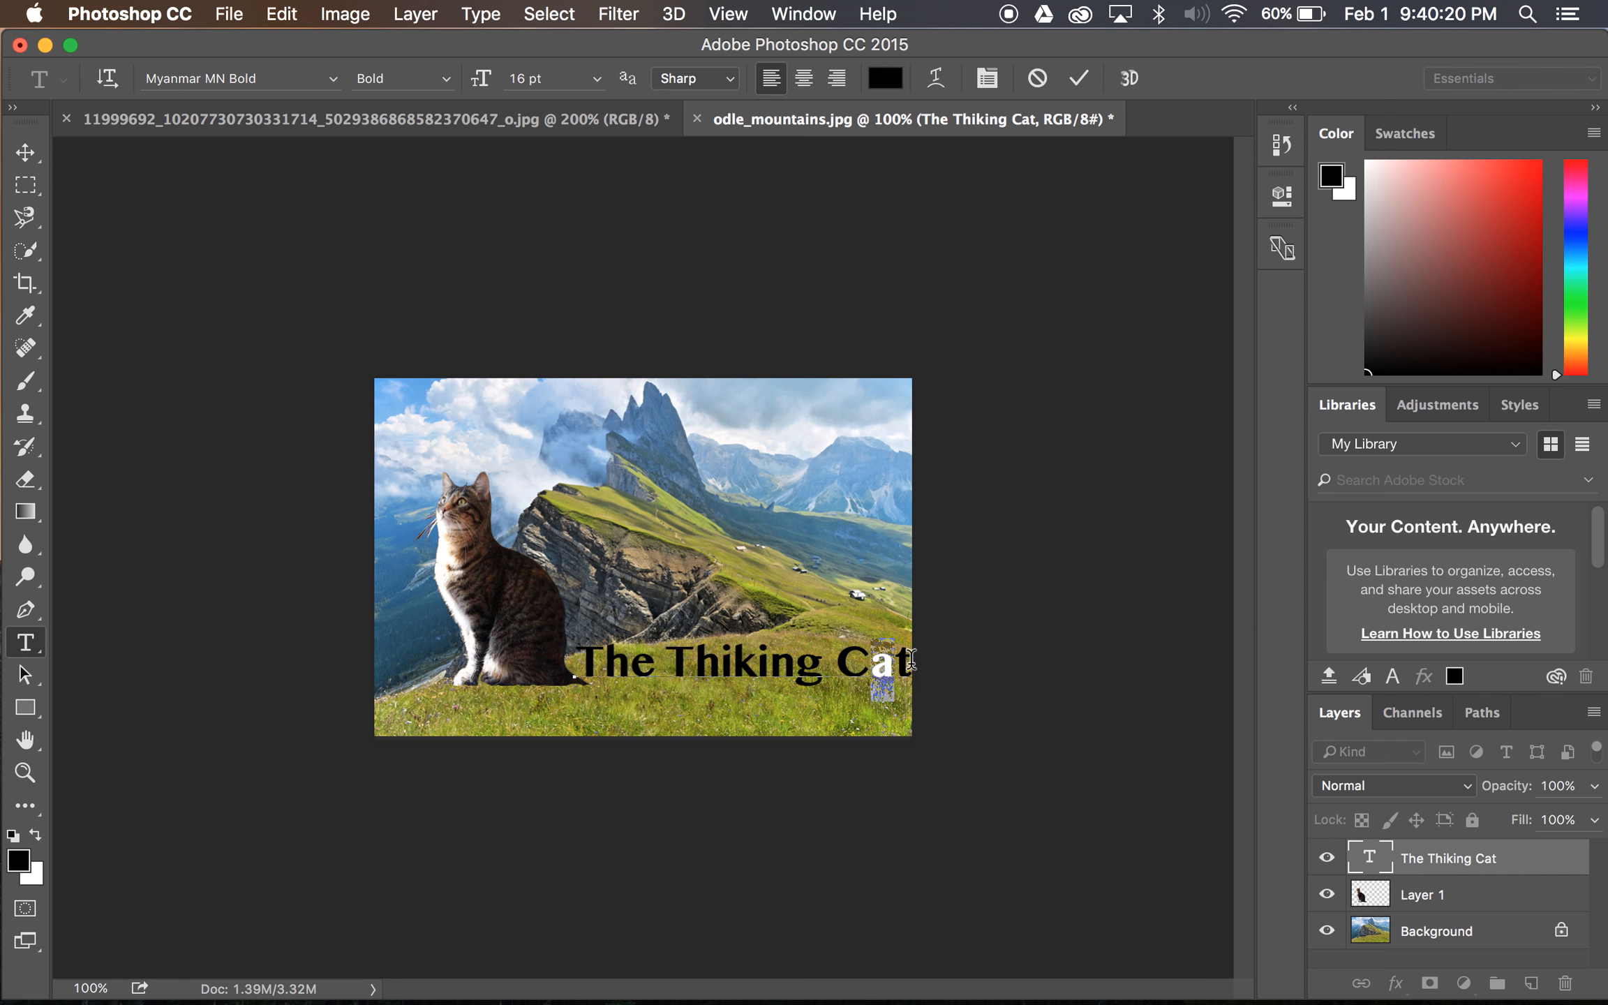
pyautogui.moveTo(902, 660); pyautogui.dragTo(785, 662)
pyautogui.write('The T')
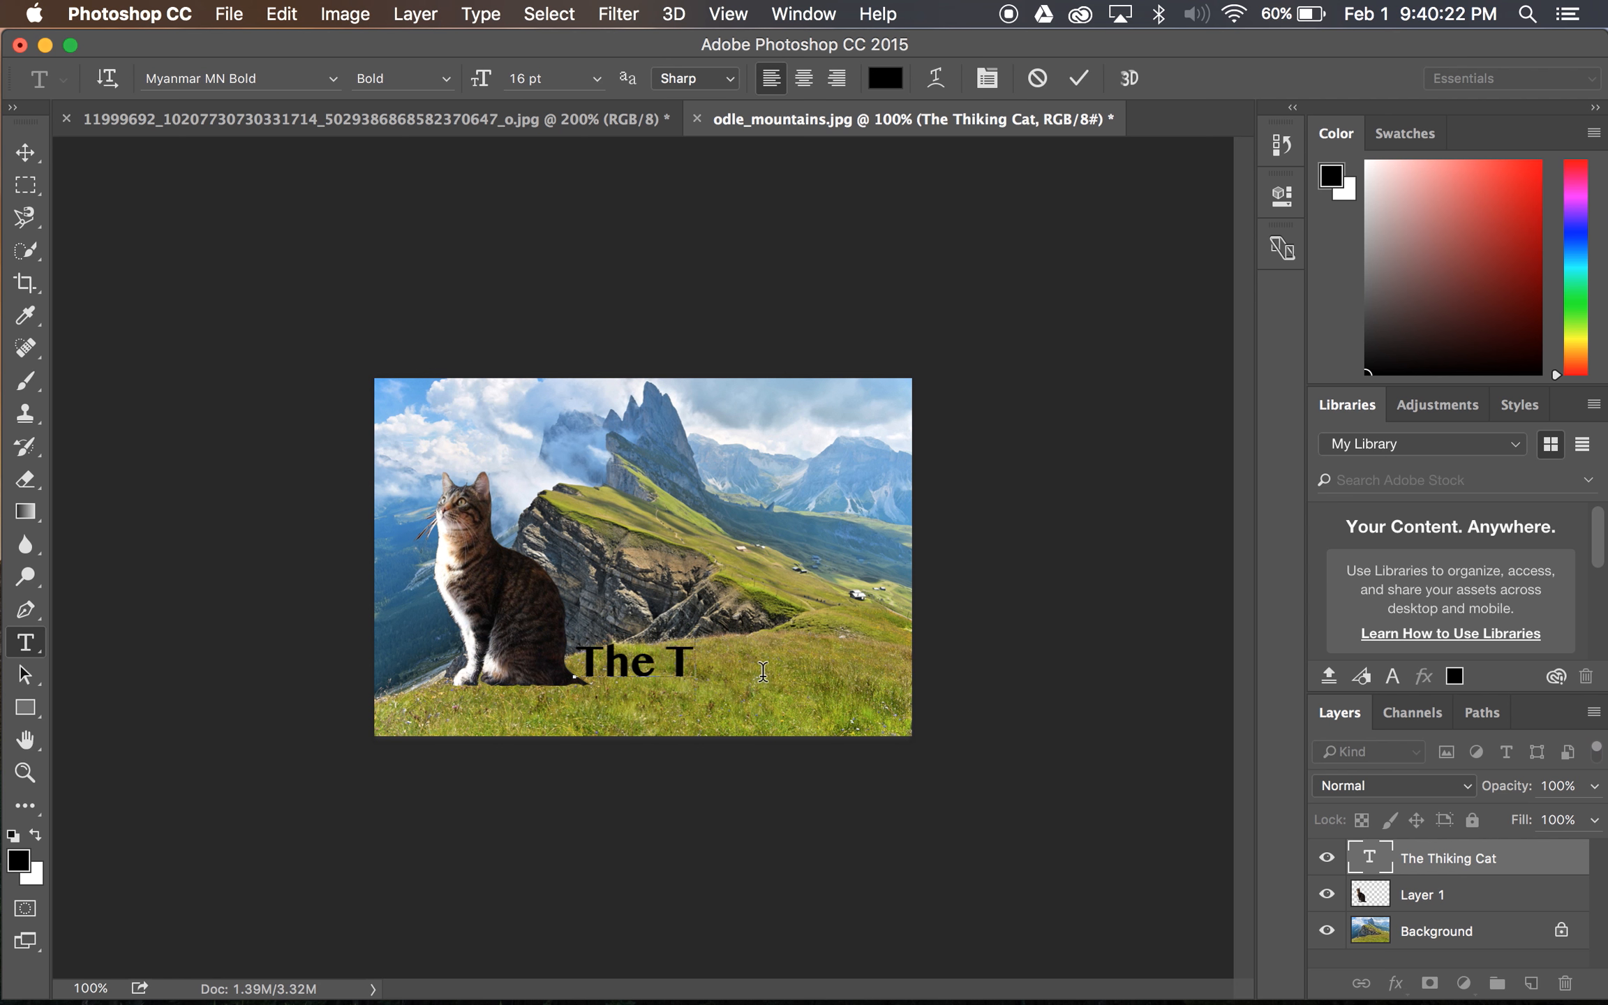
pyautogui.write('hinking')
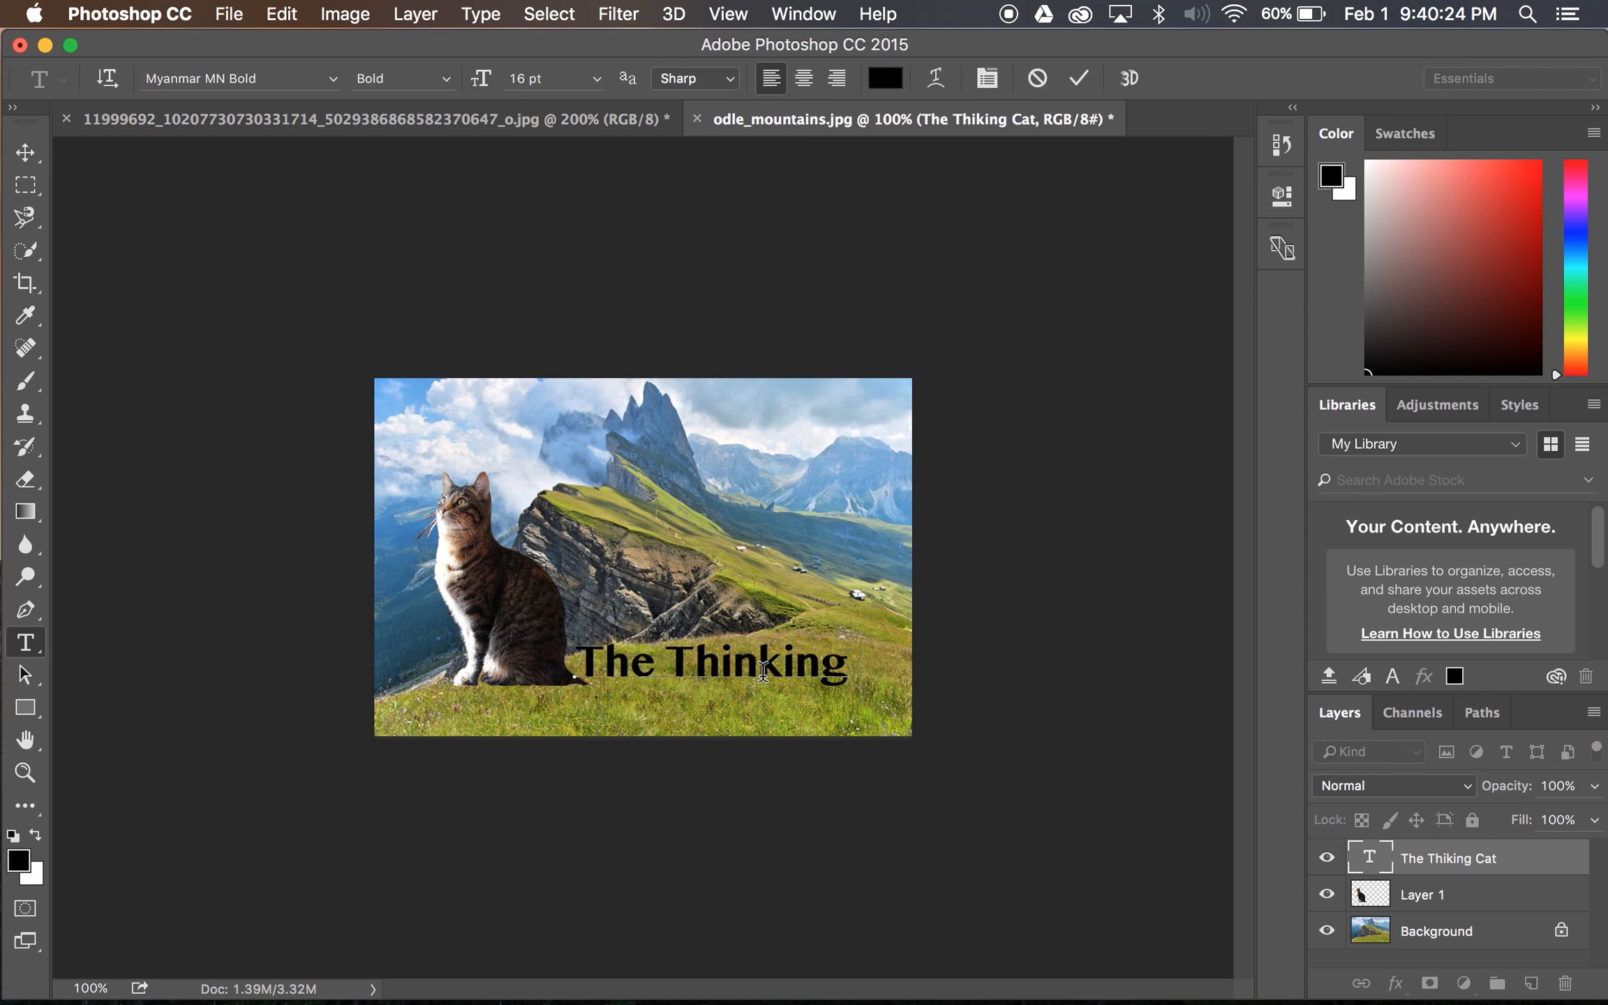
pyautogui.write(' Cat')
# Step: Set the whole title's font size to 14 pt and shift the text slightly away from the cat
pyautogui.moveTo(937, 661); pyautogui.dragTo(585, 659)
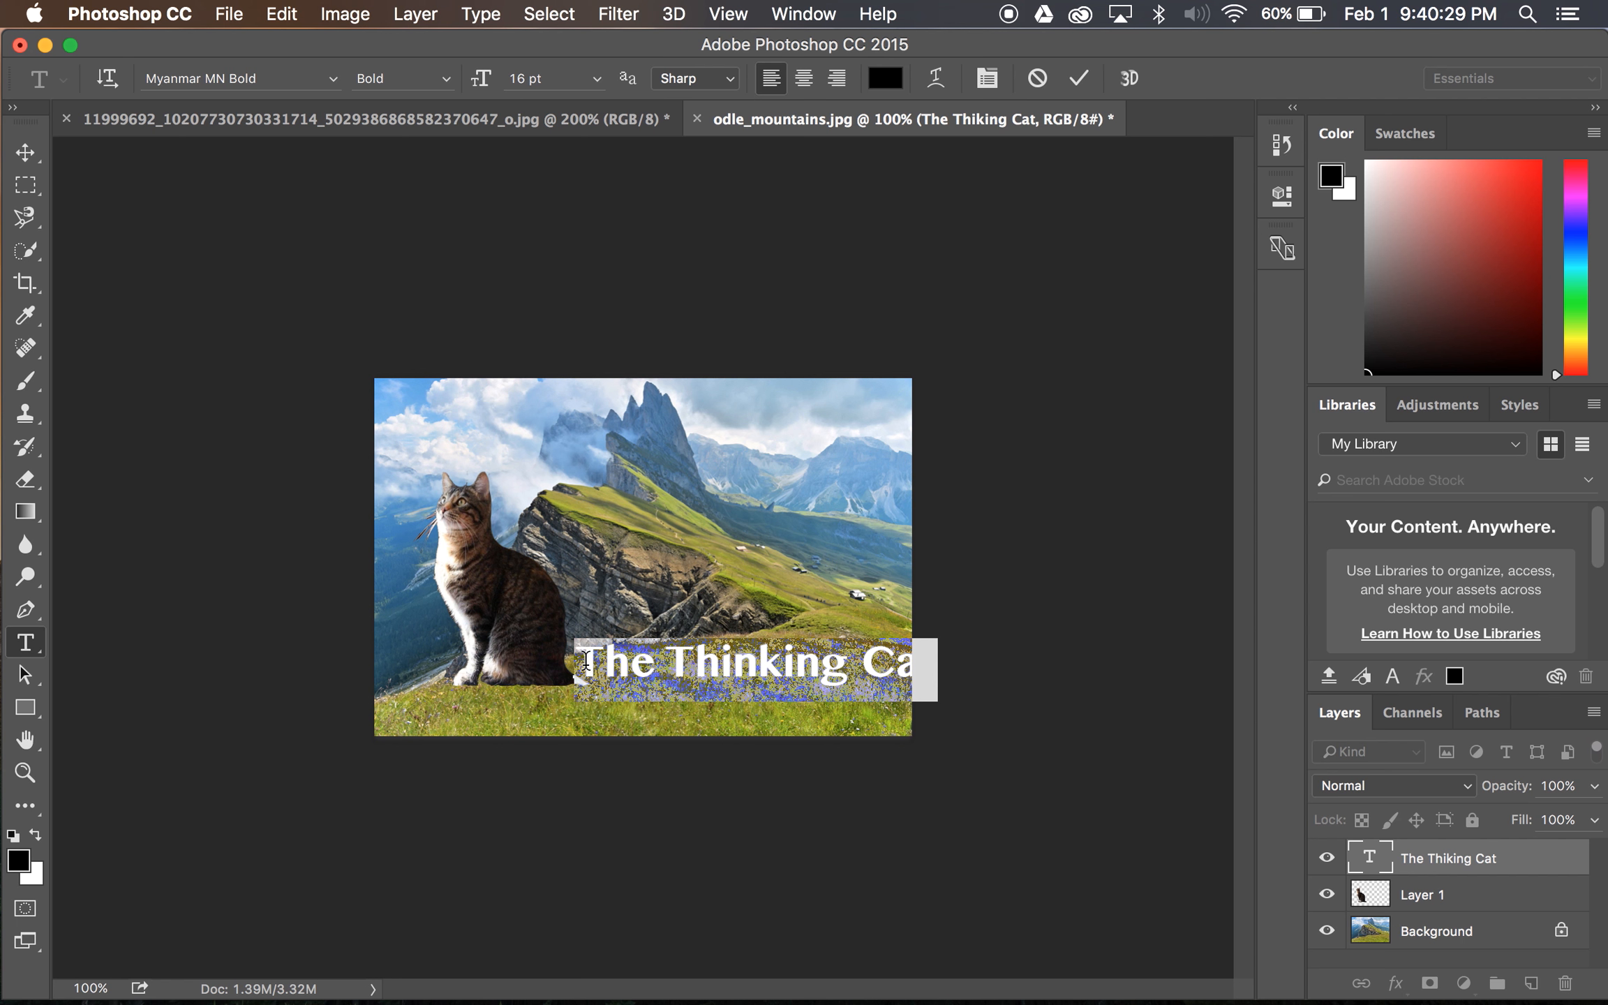
pyautogui.click(598, 80)
pyautogui.click(553, 245)
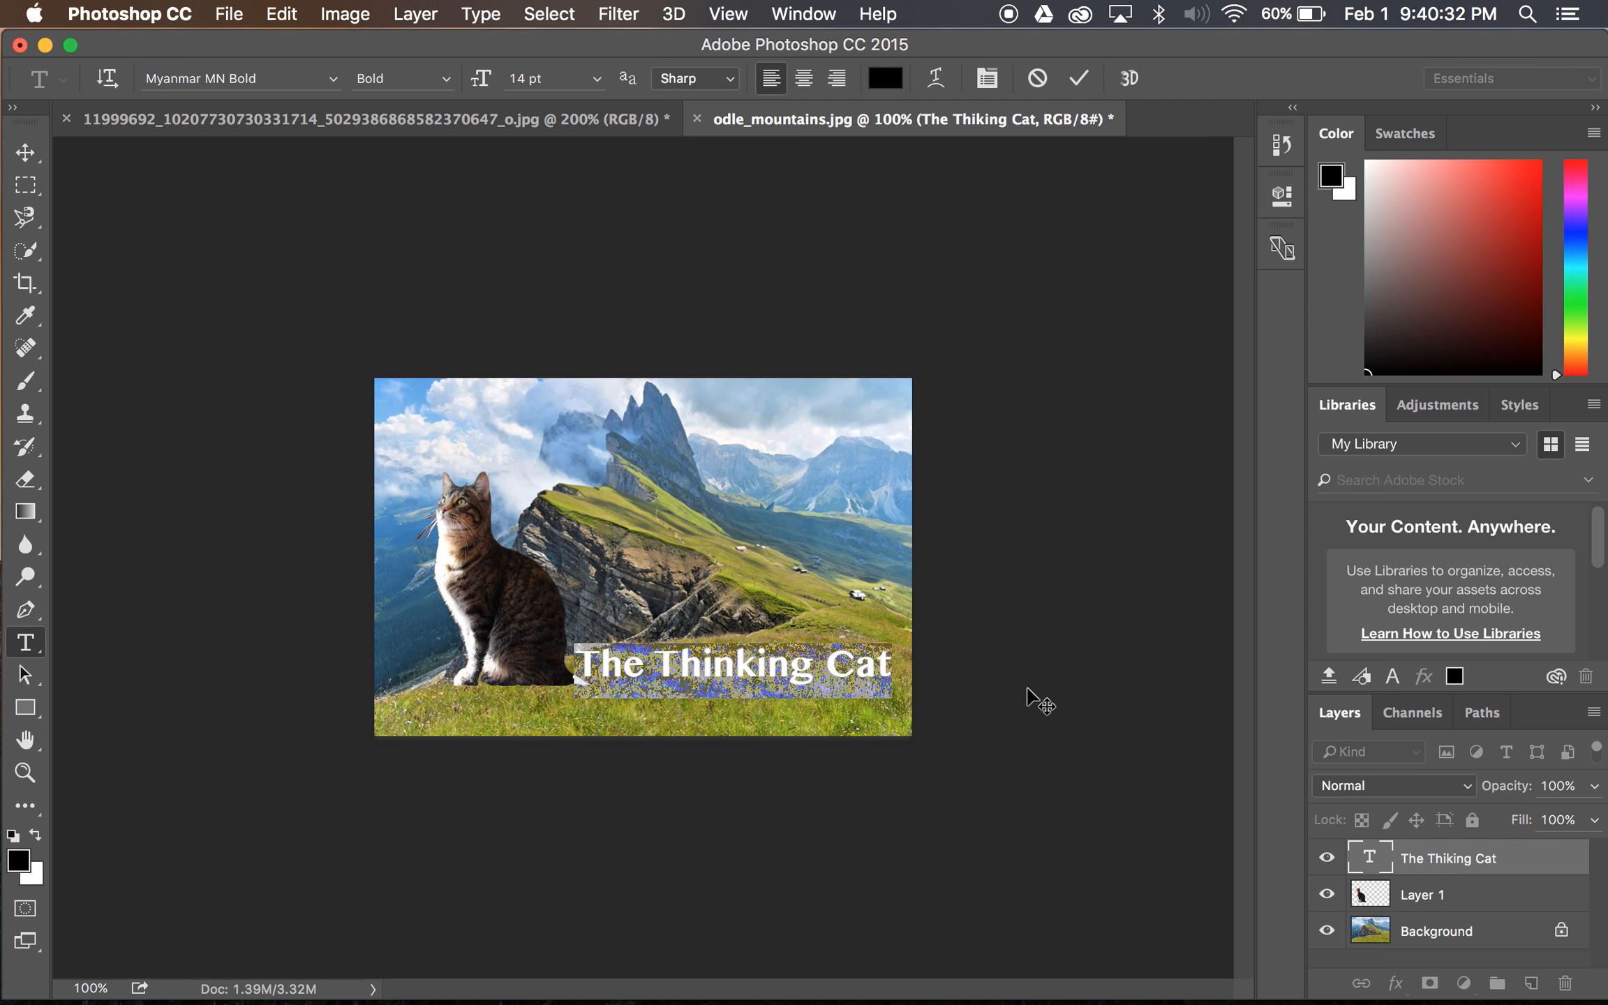
pyautogui.click(26, 152)
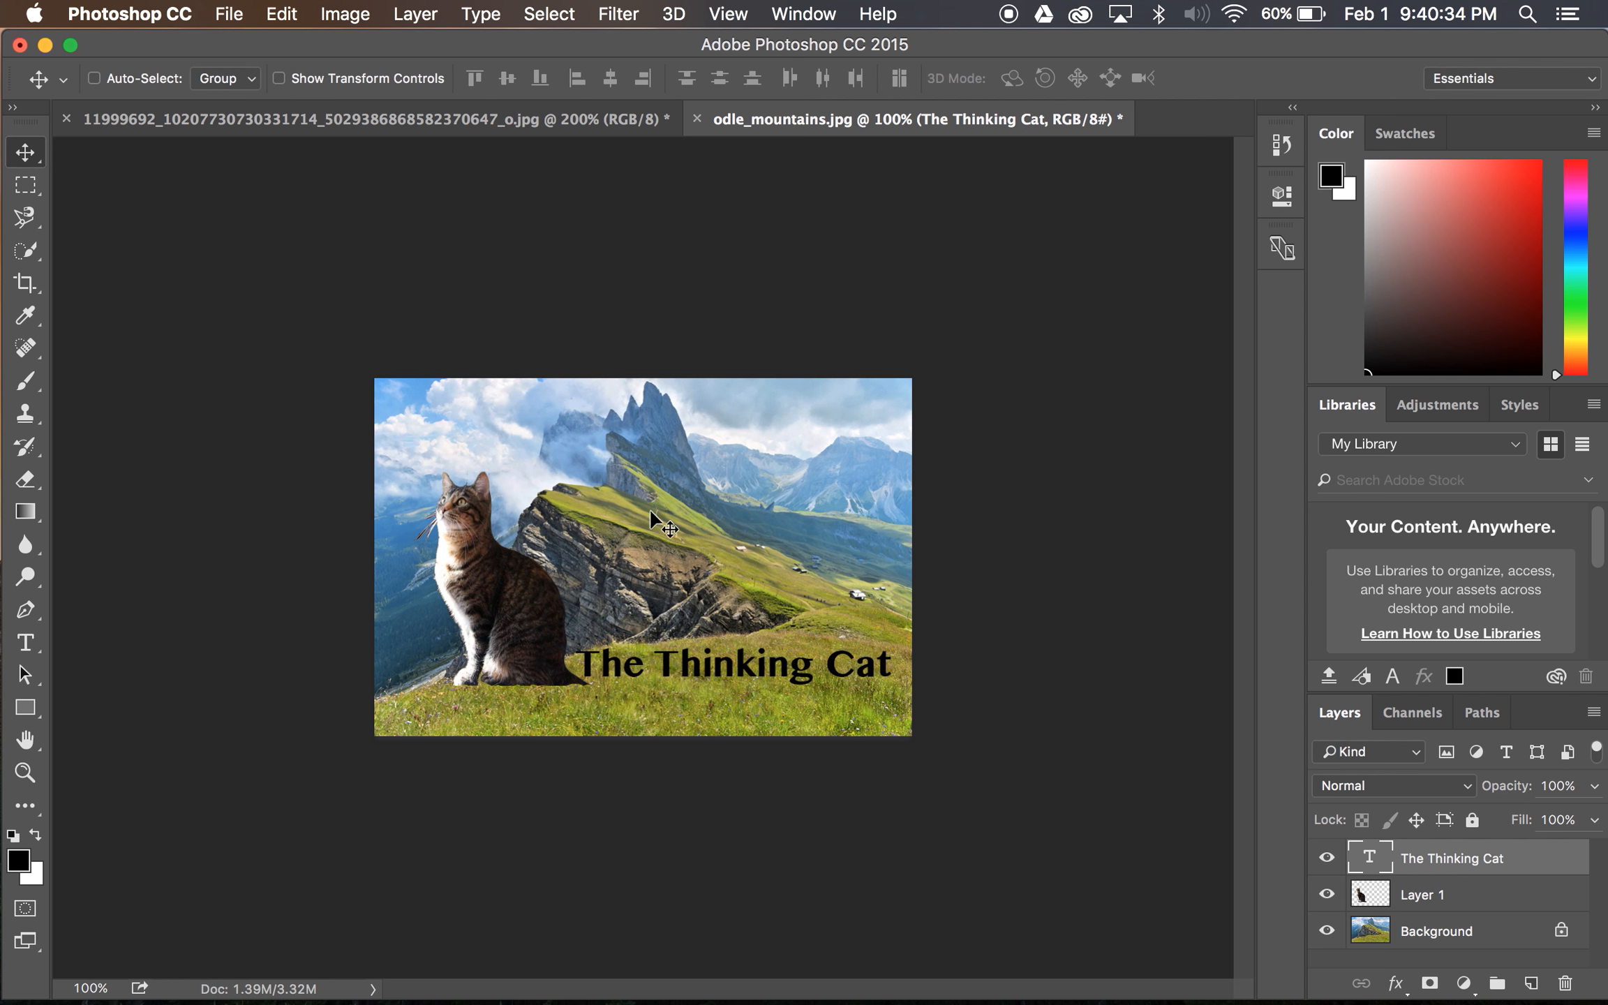
pyautogui.moveTo(766, 656); pyautogui.dragTo(775, 655)
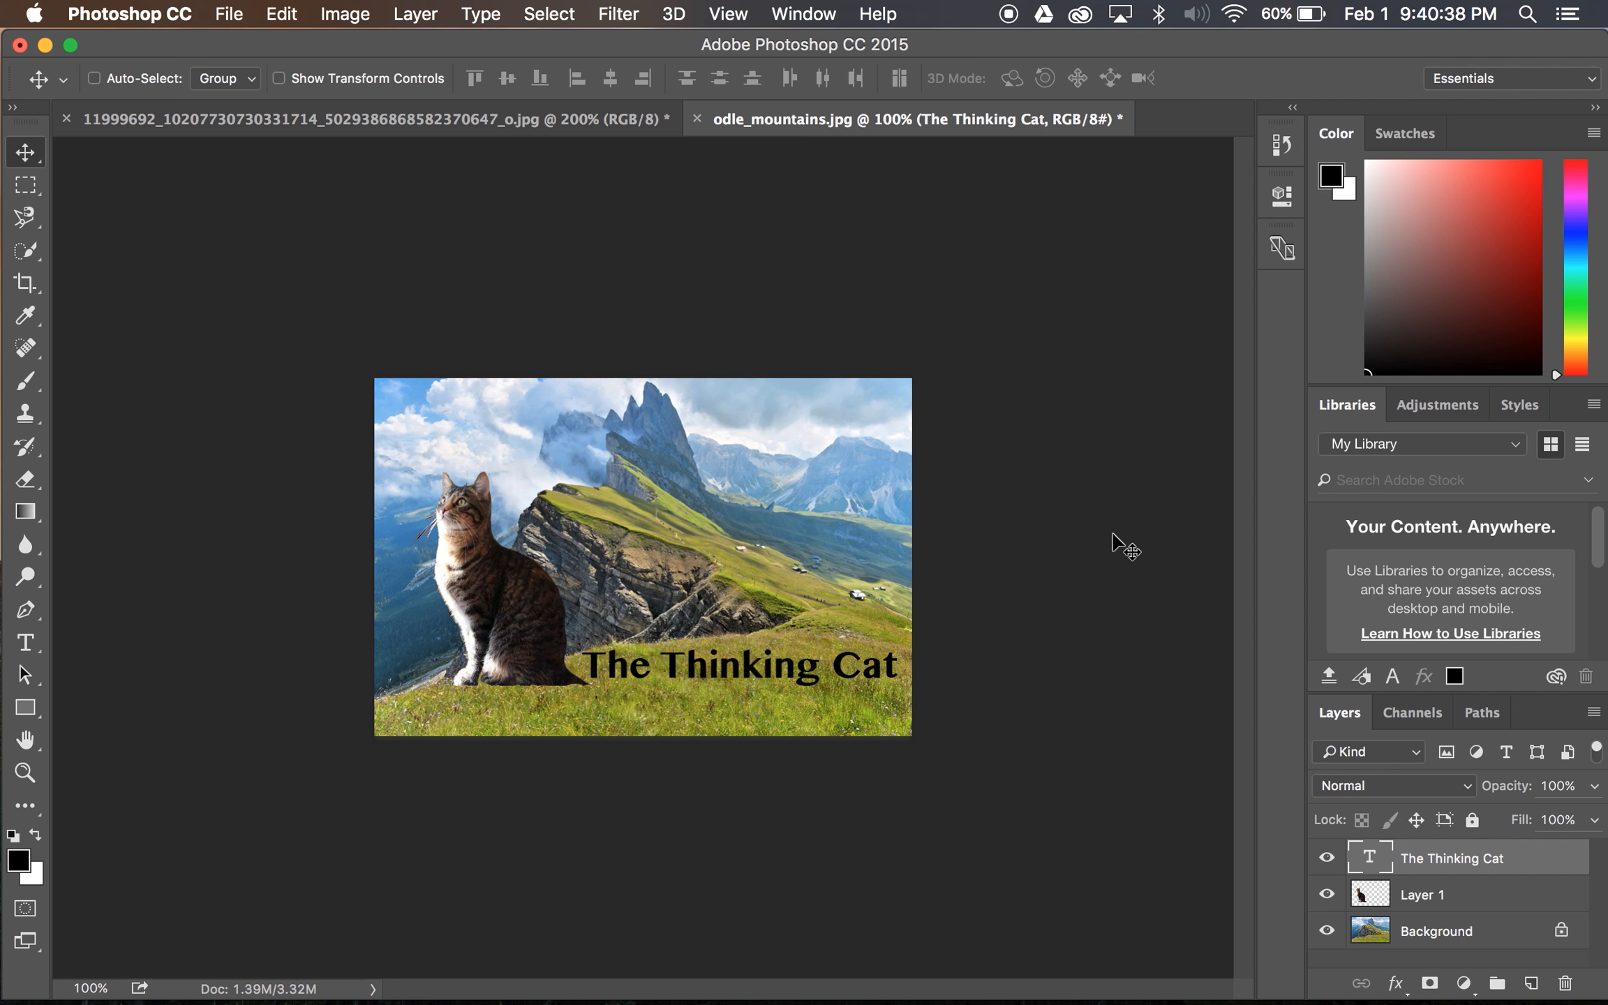
# Step: Start saving the composite under a new name in TIFF format, with ThinkingCat as the file name
pyautogui.click(237, 17)
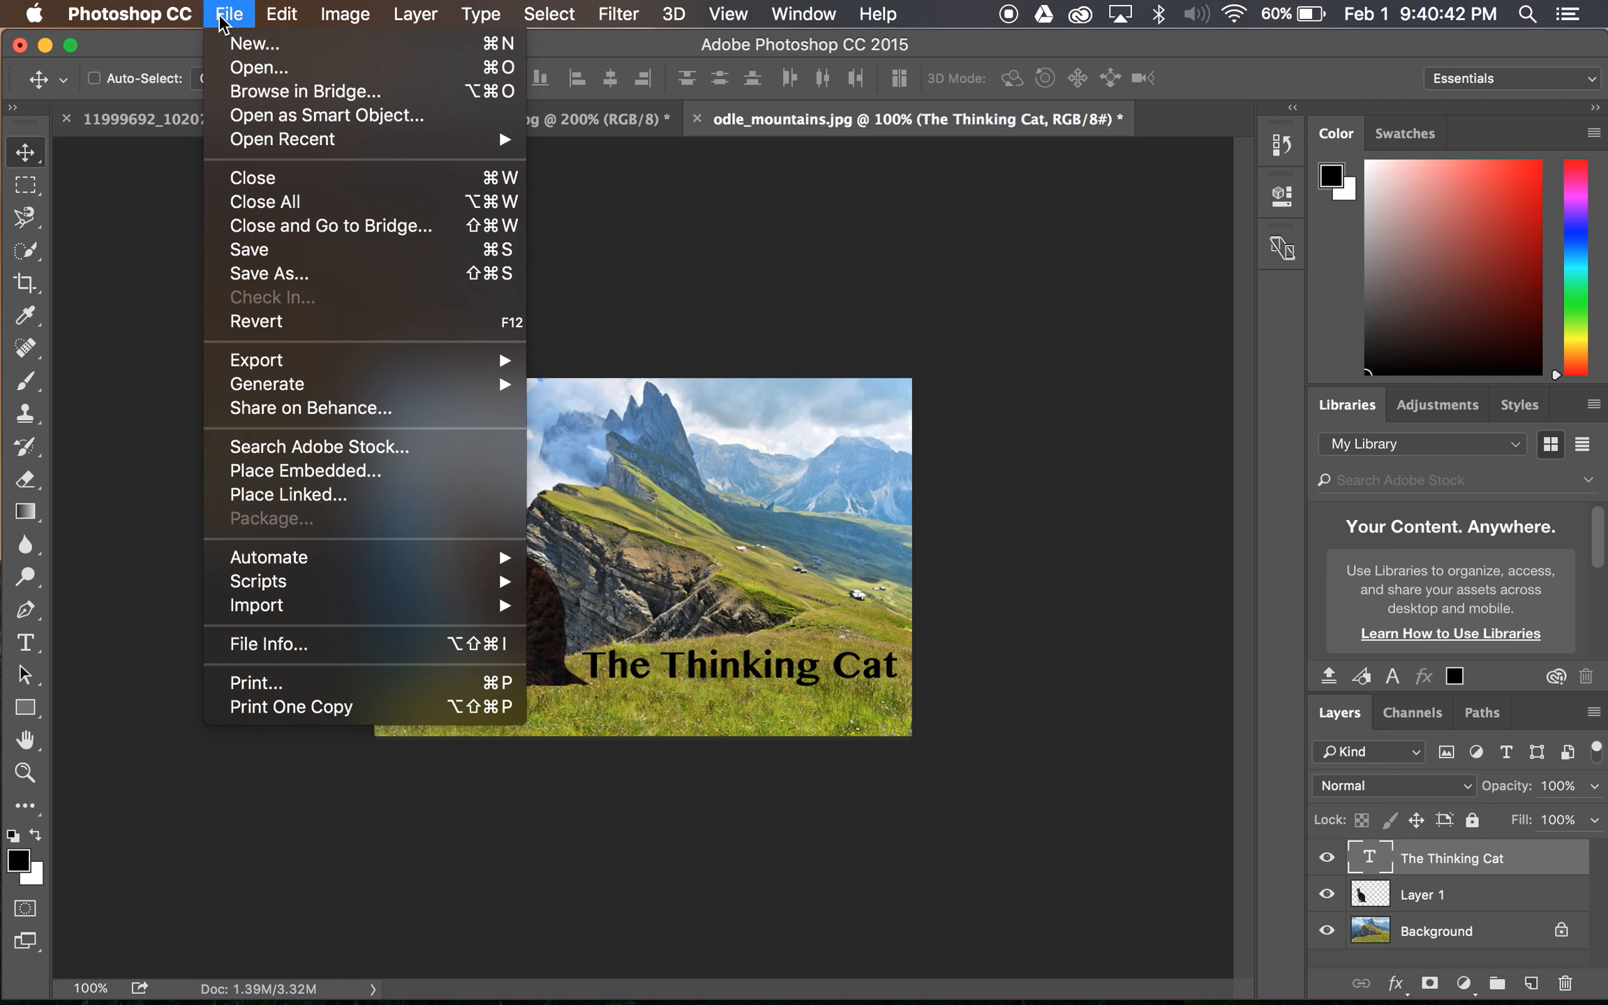
pyautogui.click(287, 273)
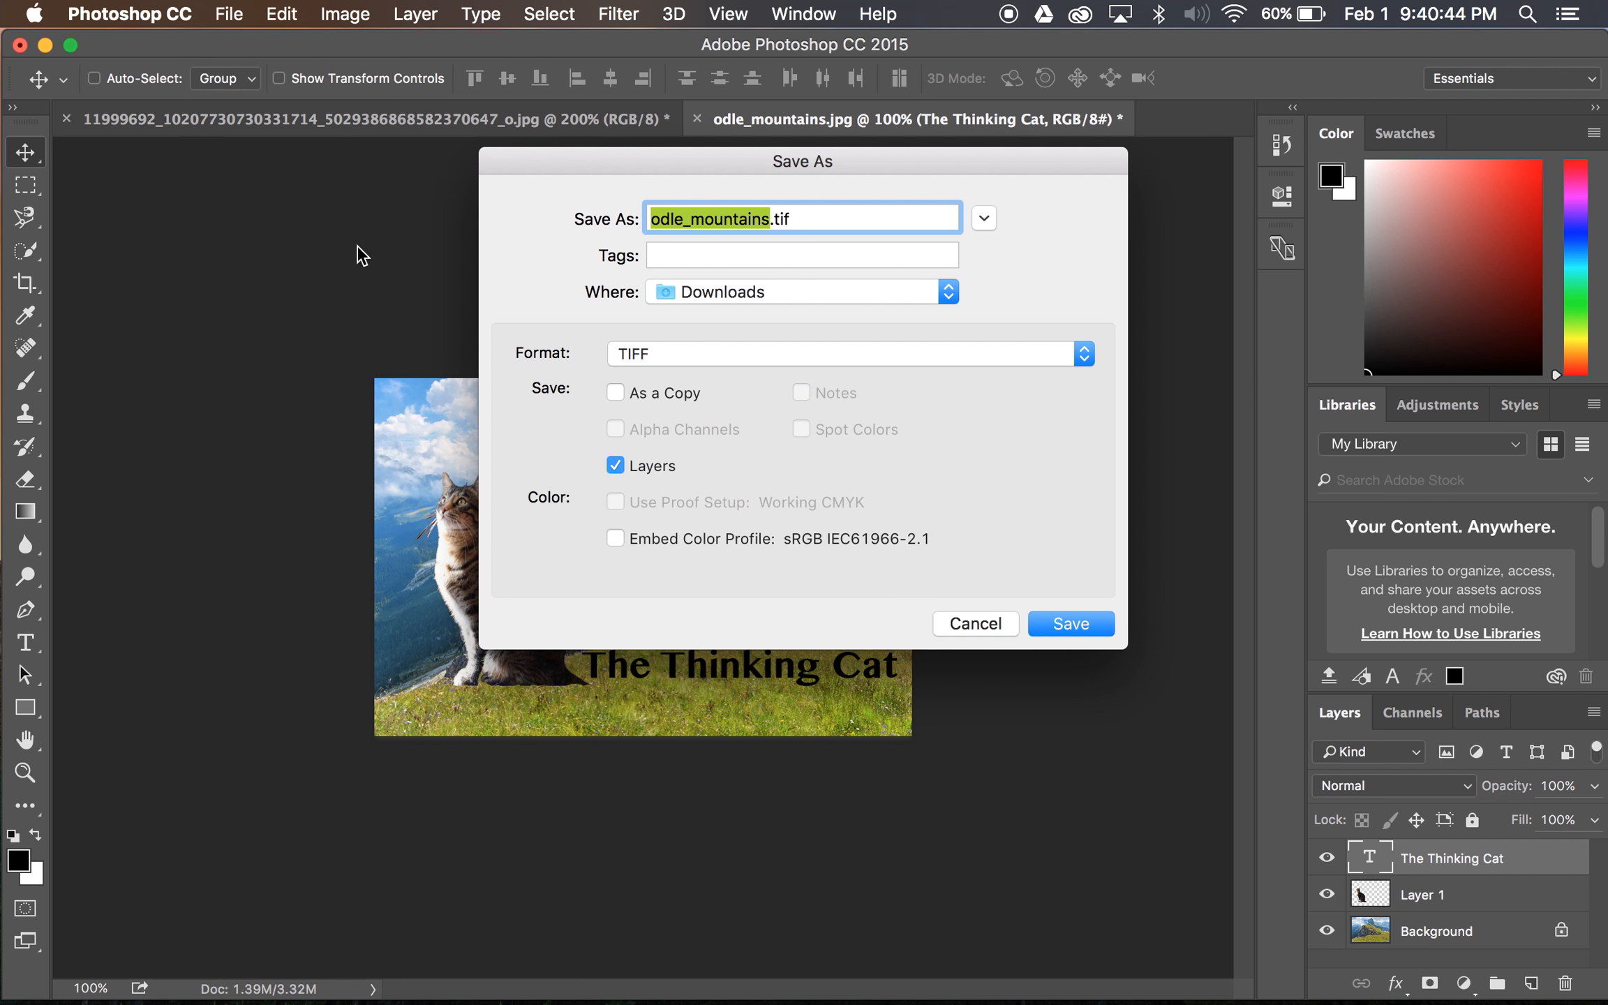
pyautogui.click(650, 348)
pyautogui.click(650, 349)
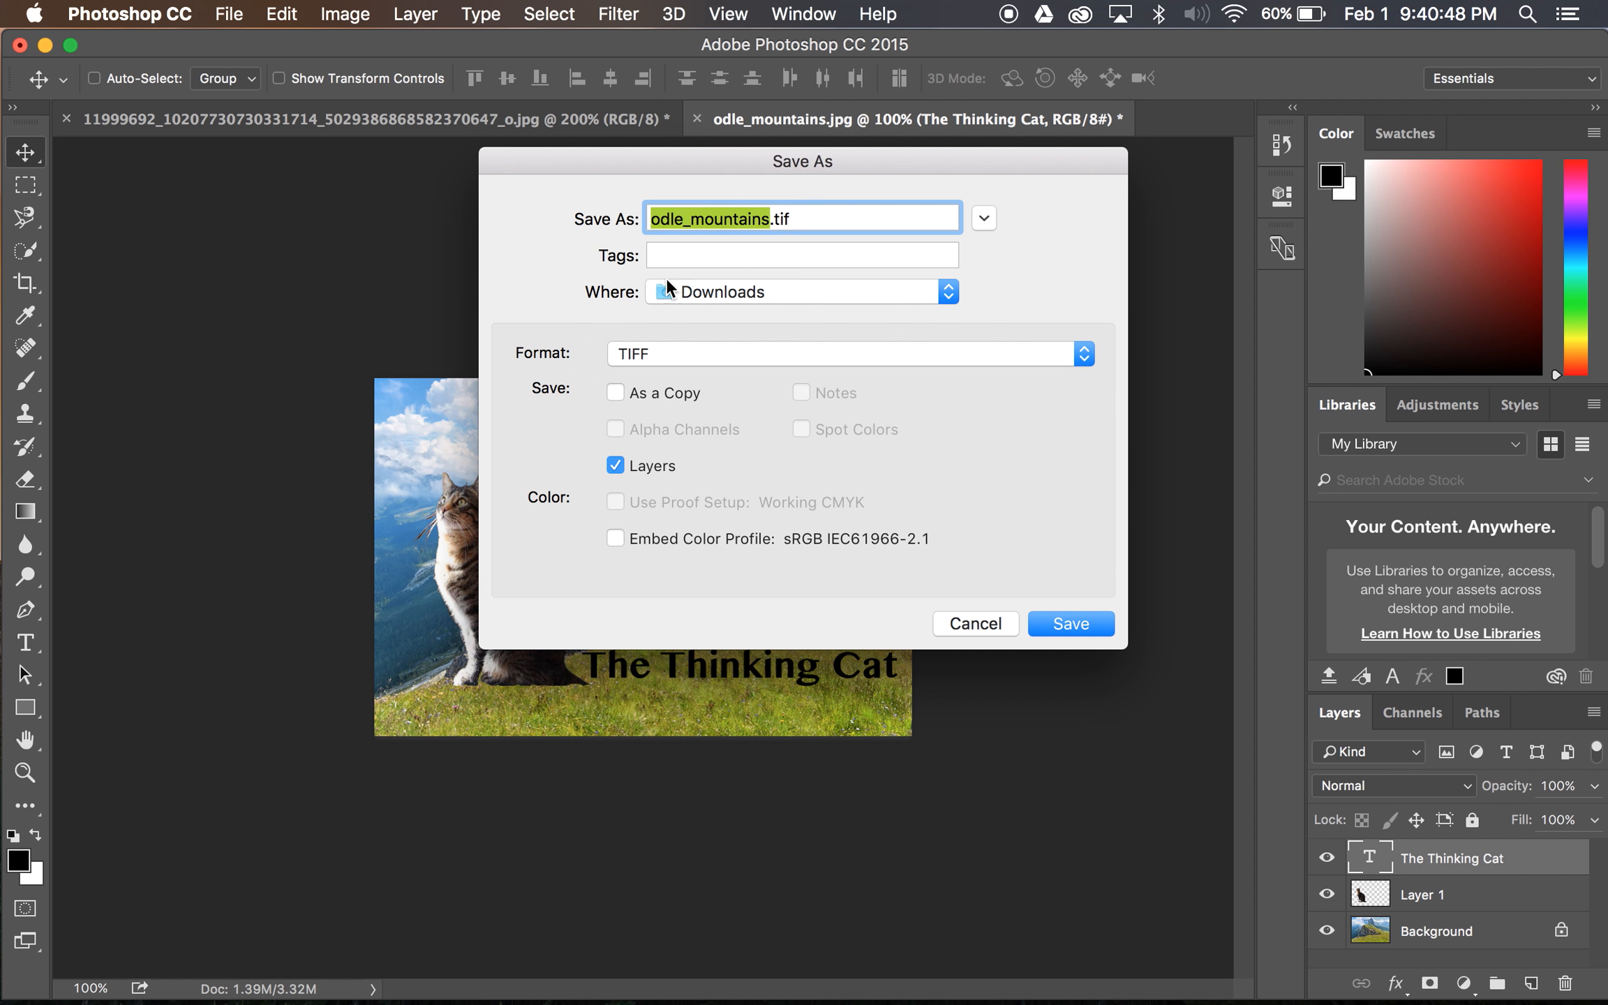
pyautogui.click(712, 349)
pyautogui.click(712, 349)
pyautogui.write('ThinkingCat')
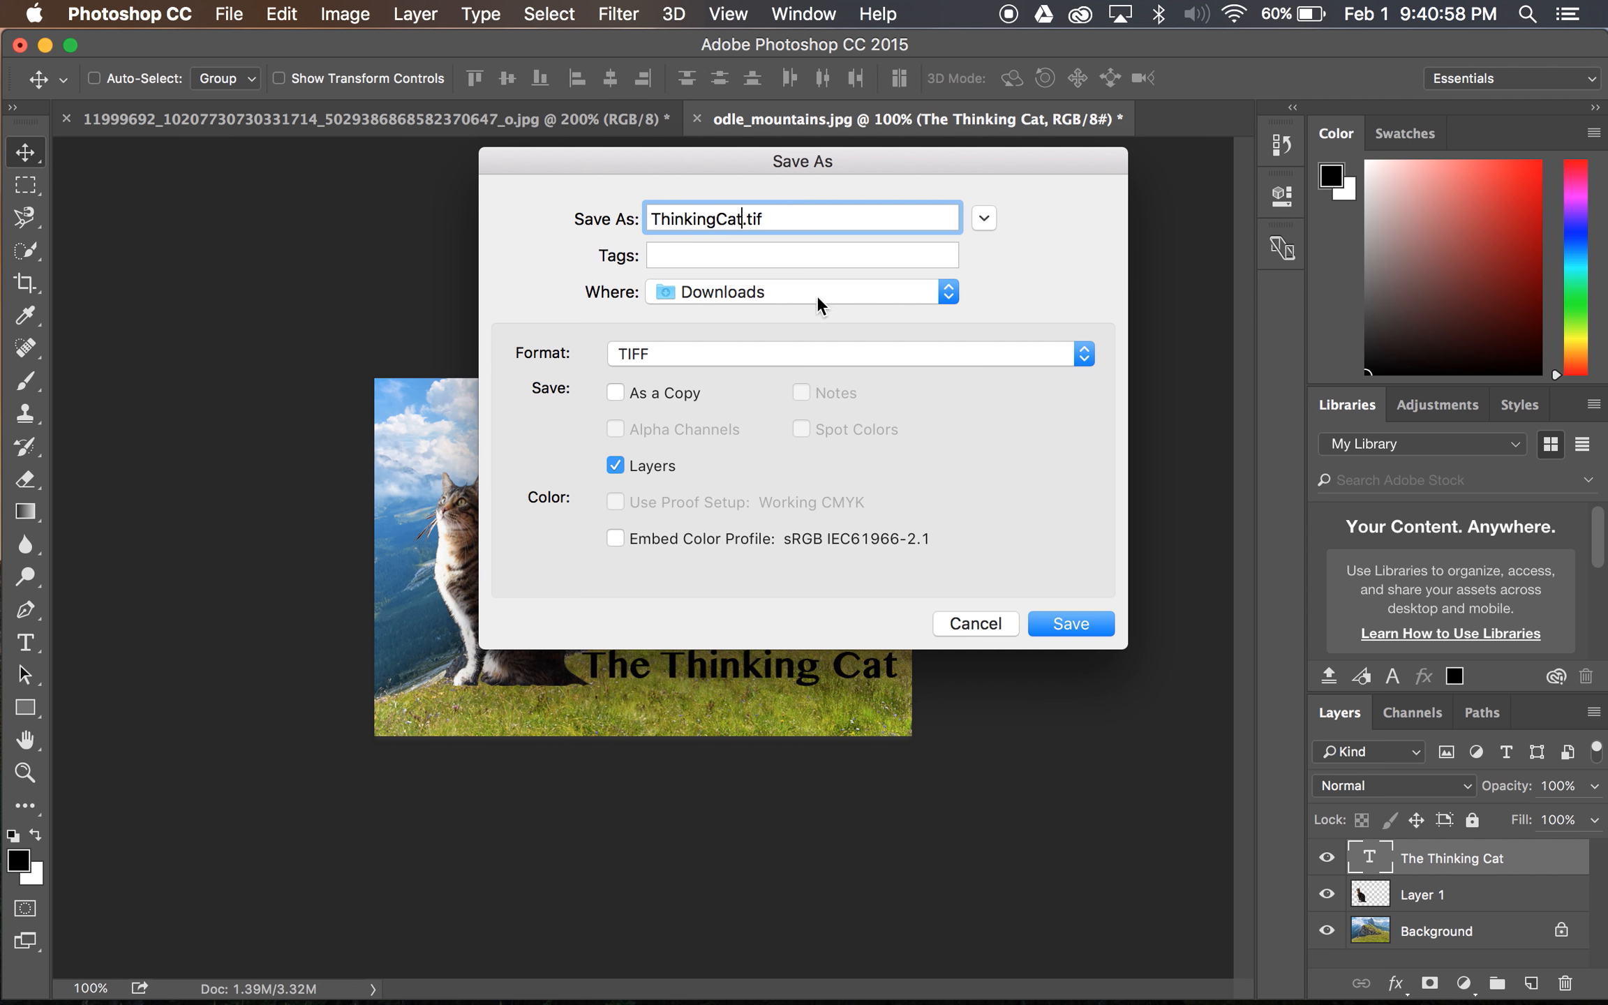
# Step: Save the file to the Desktop with its layers, using no image compression and RLE layer compression
pyautogui.click(825, 300)
pyautogui.click(838, 496)
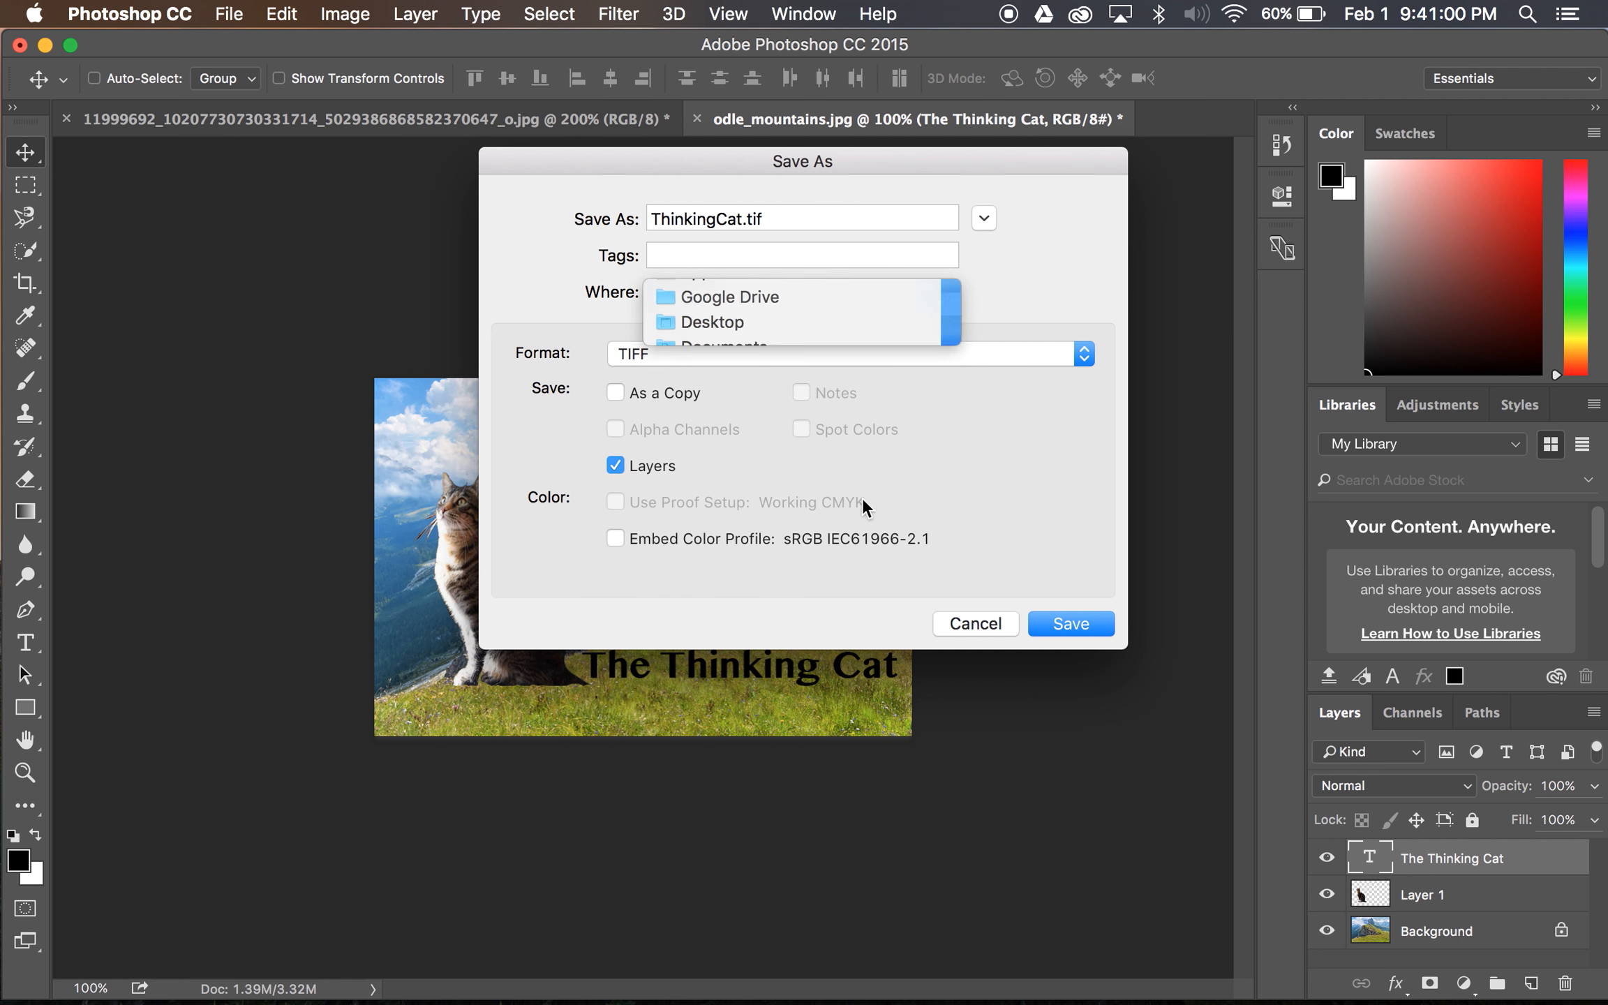
pyautogui.click(1067, 622)
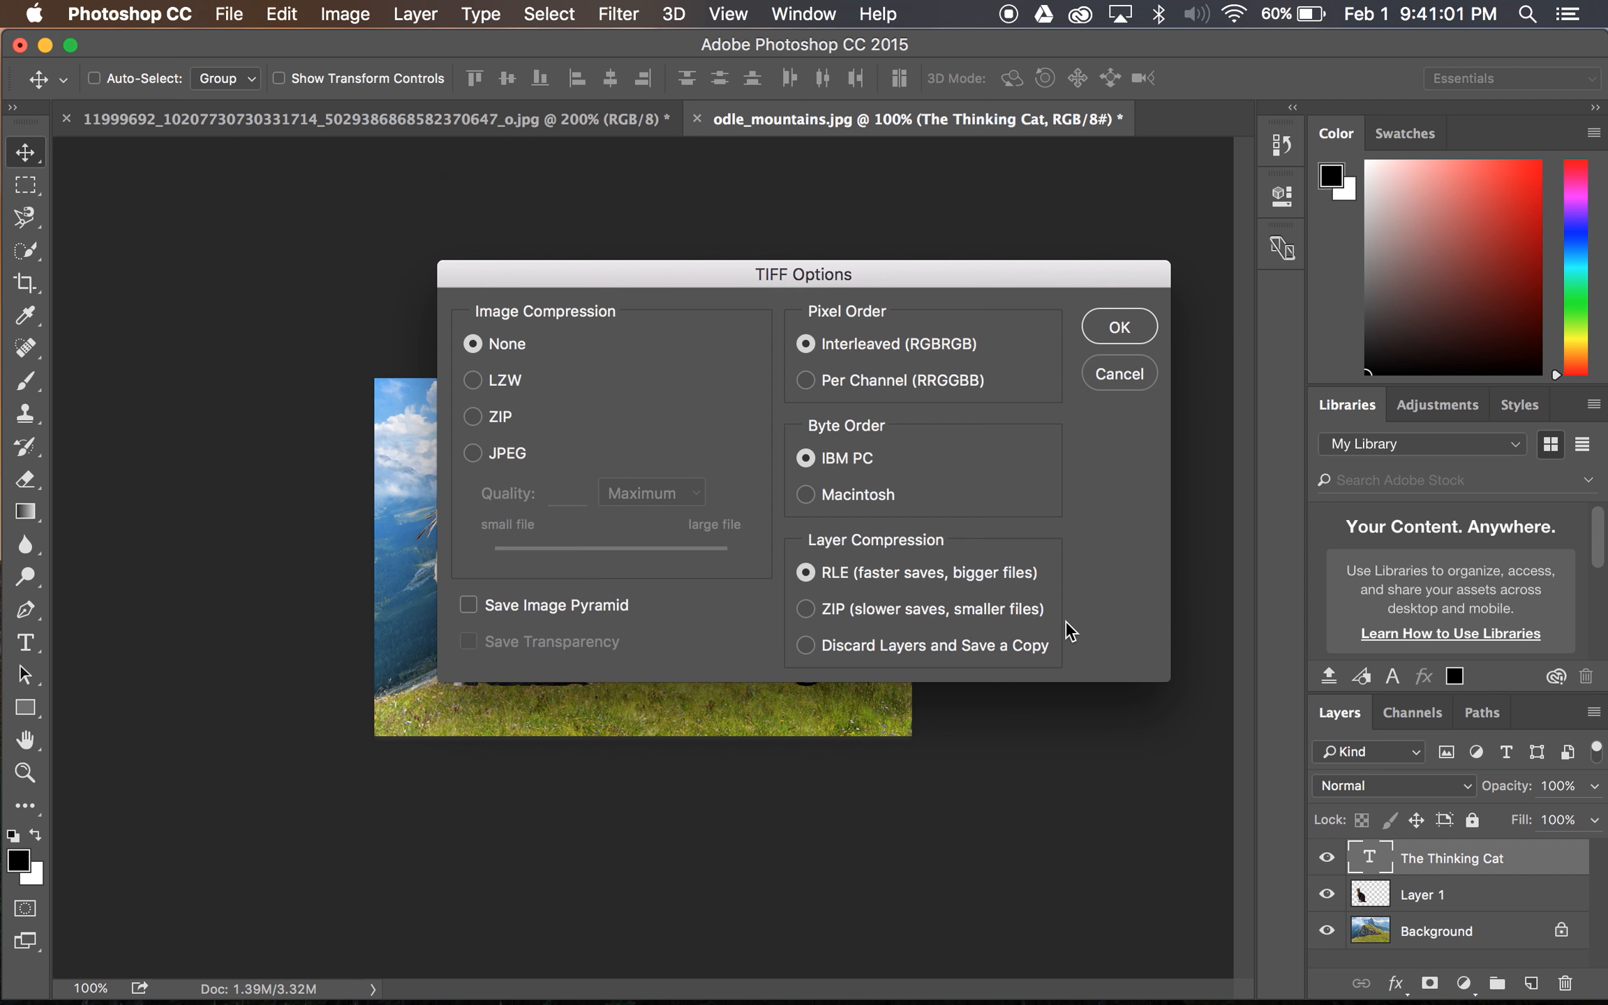
pyautogui.click(1102, 329)
pyautogui.click(1000, 376)
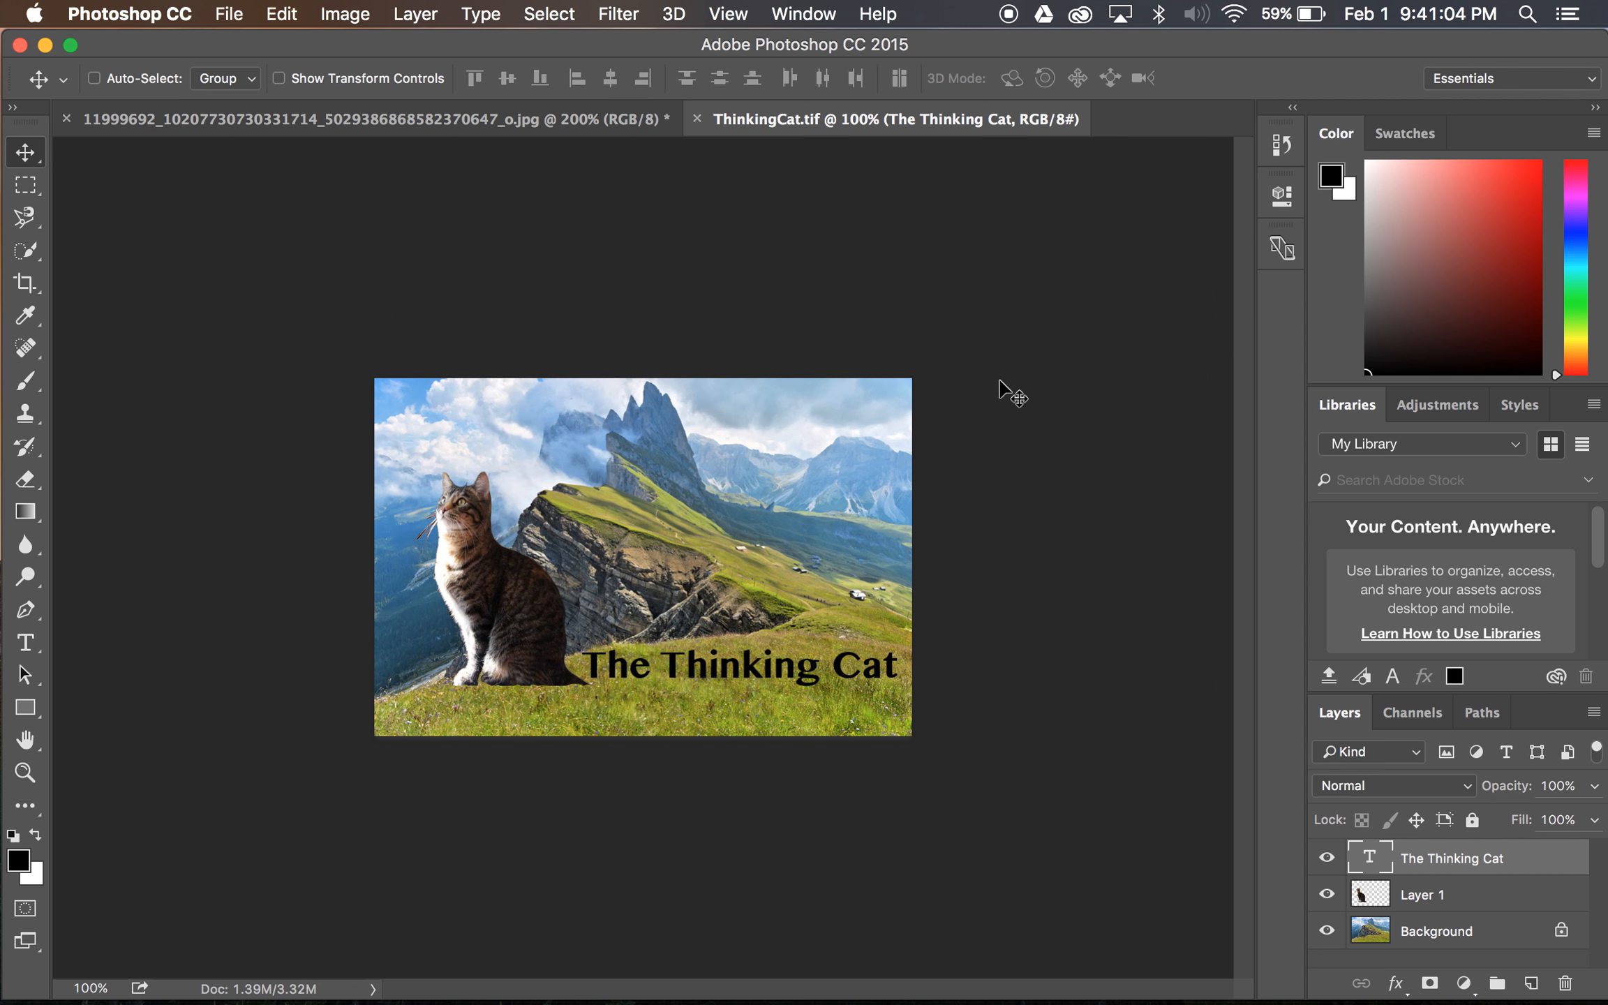
# Step: Switch to the desktop, move the untitled folder below ThinkingCat.tif, and open that image in Preview
pyautogui.click(42, 45)
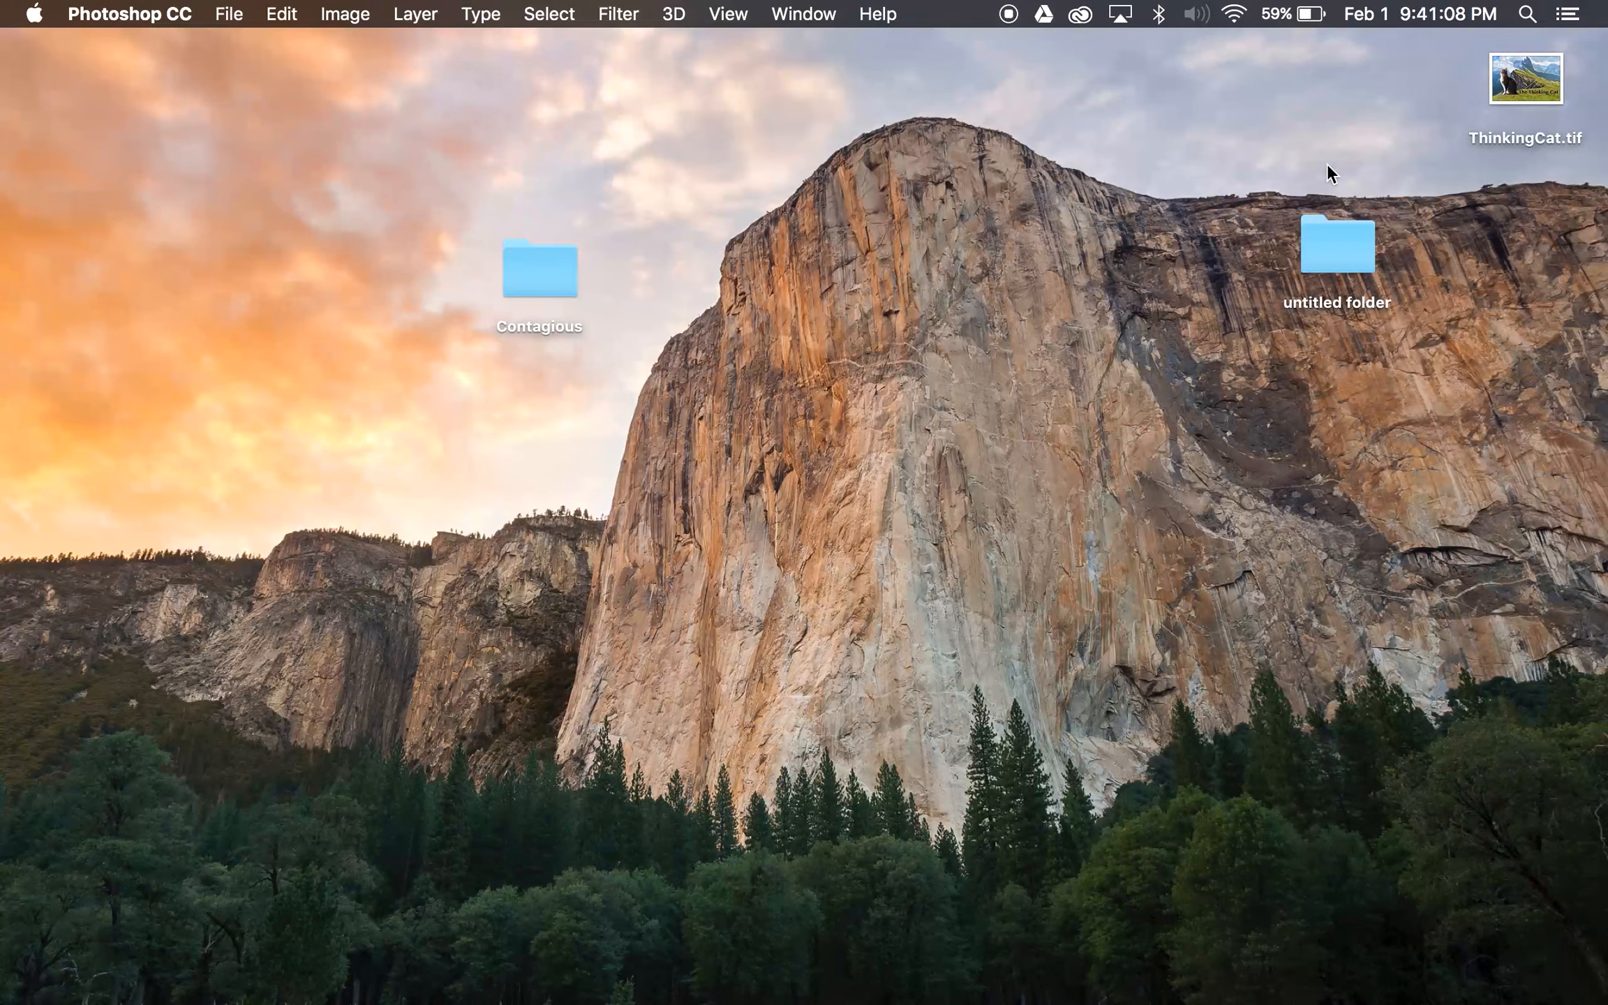
pyautogui.moveTo(1356, 253); pyautogui.dragTo(1563, 325)
pyautogui.doubleClick(1514, 80)
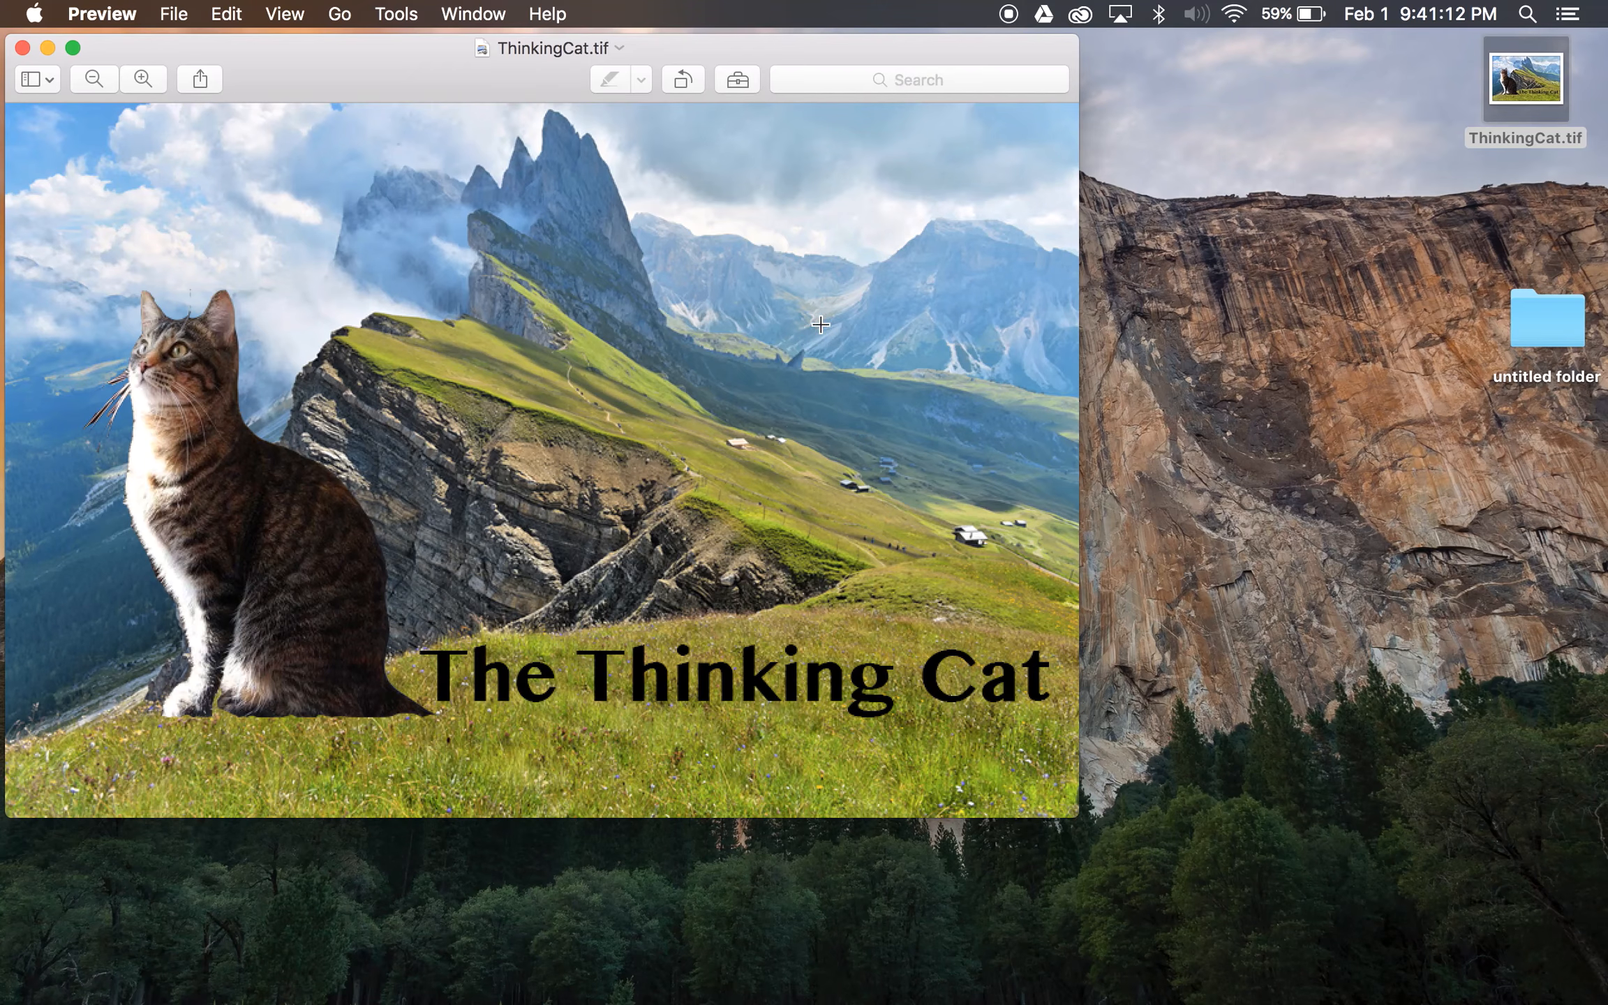
# Step: Set ThinkingCat.tif as the desktop picture and, with its preview closed, move the Contagious folder directly beneath the image file
pyautogui.rightClick(1522, 81)
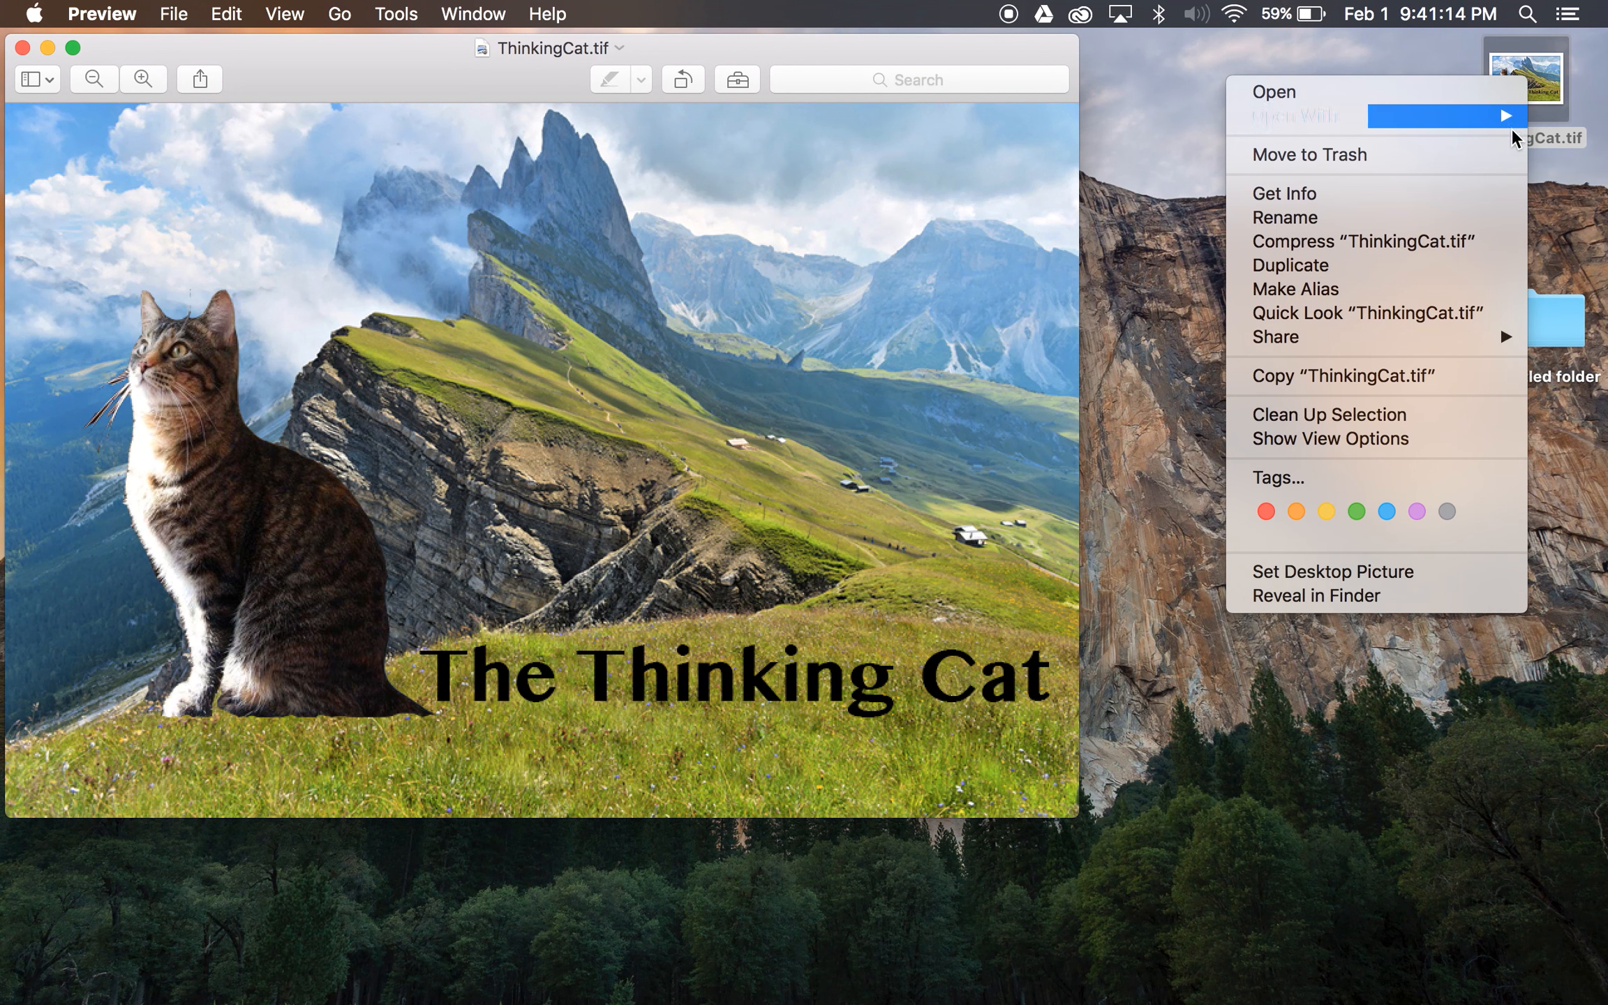
pyautogui.click(1461, 565)
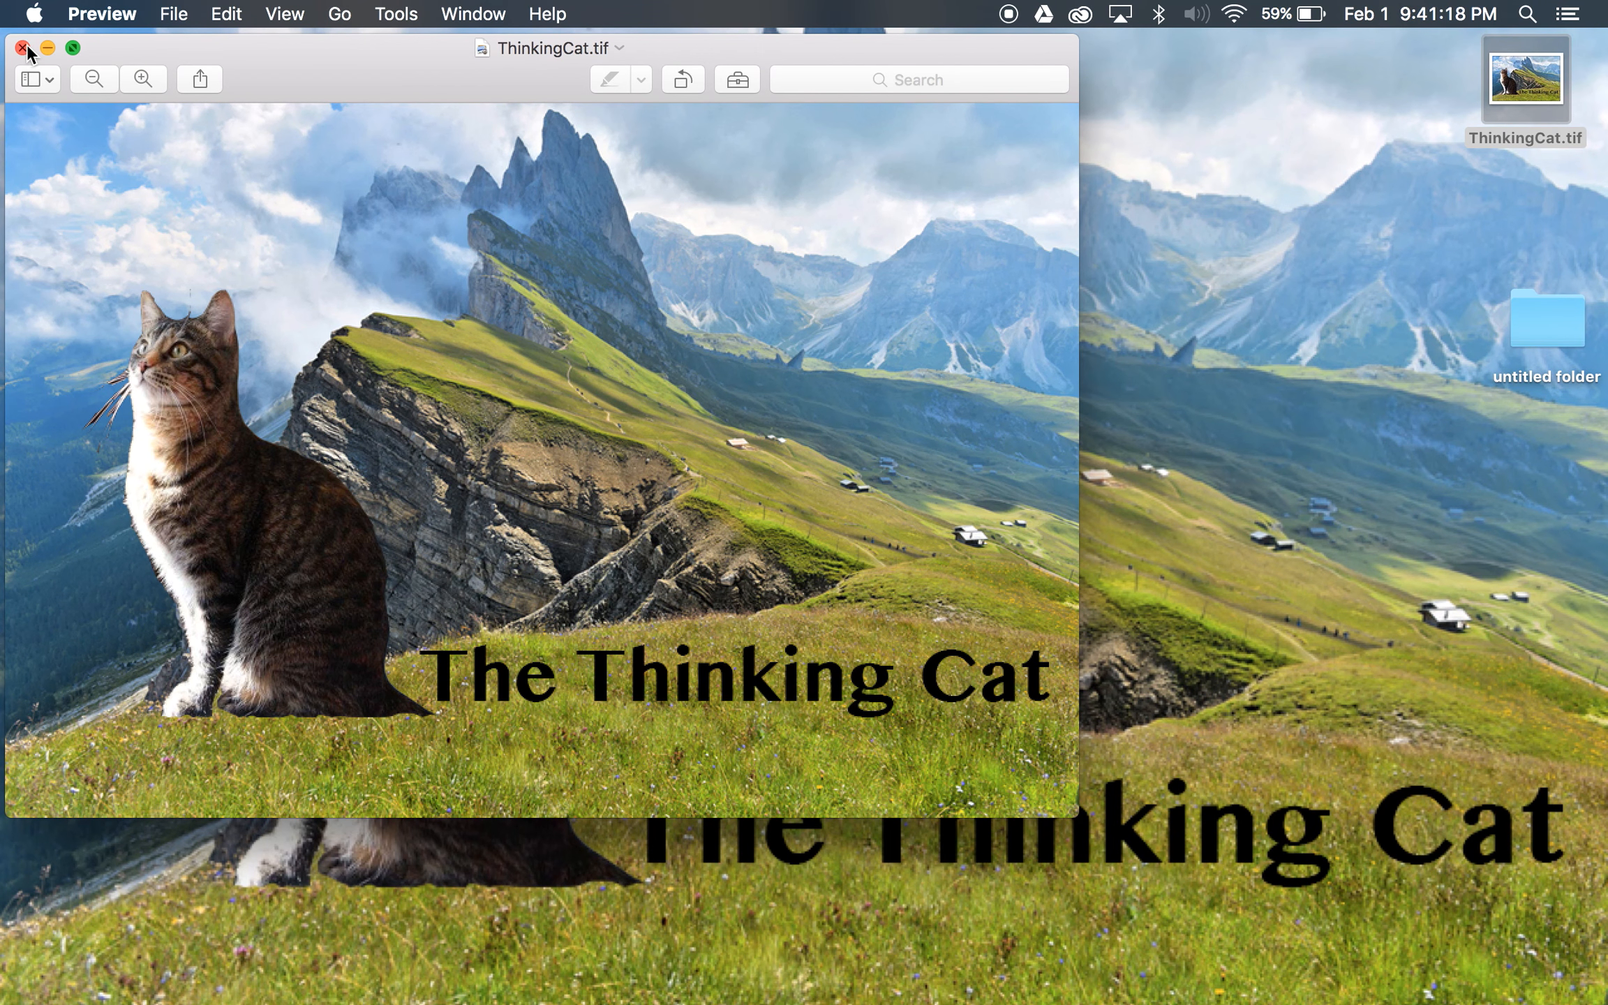
pyautogui.click(23, 47)
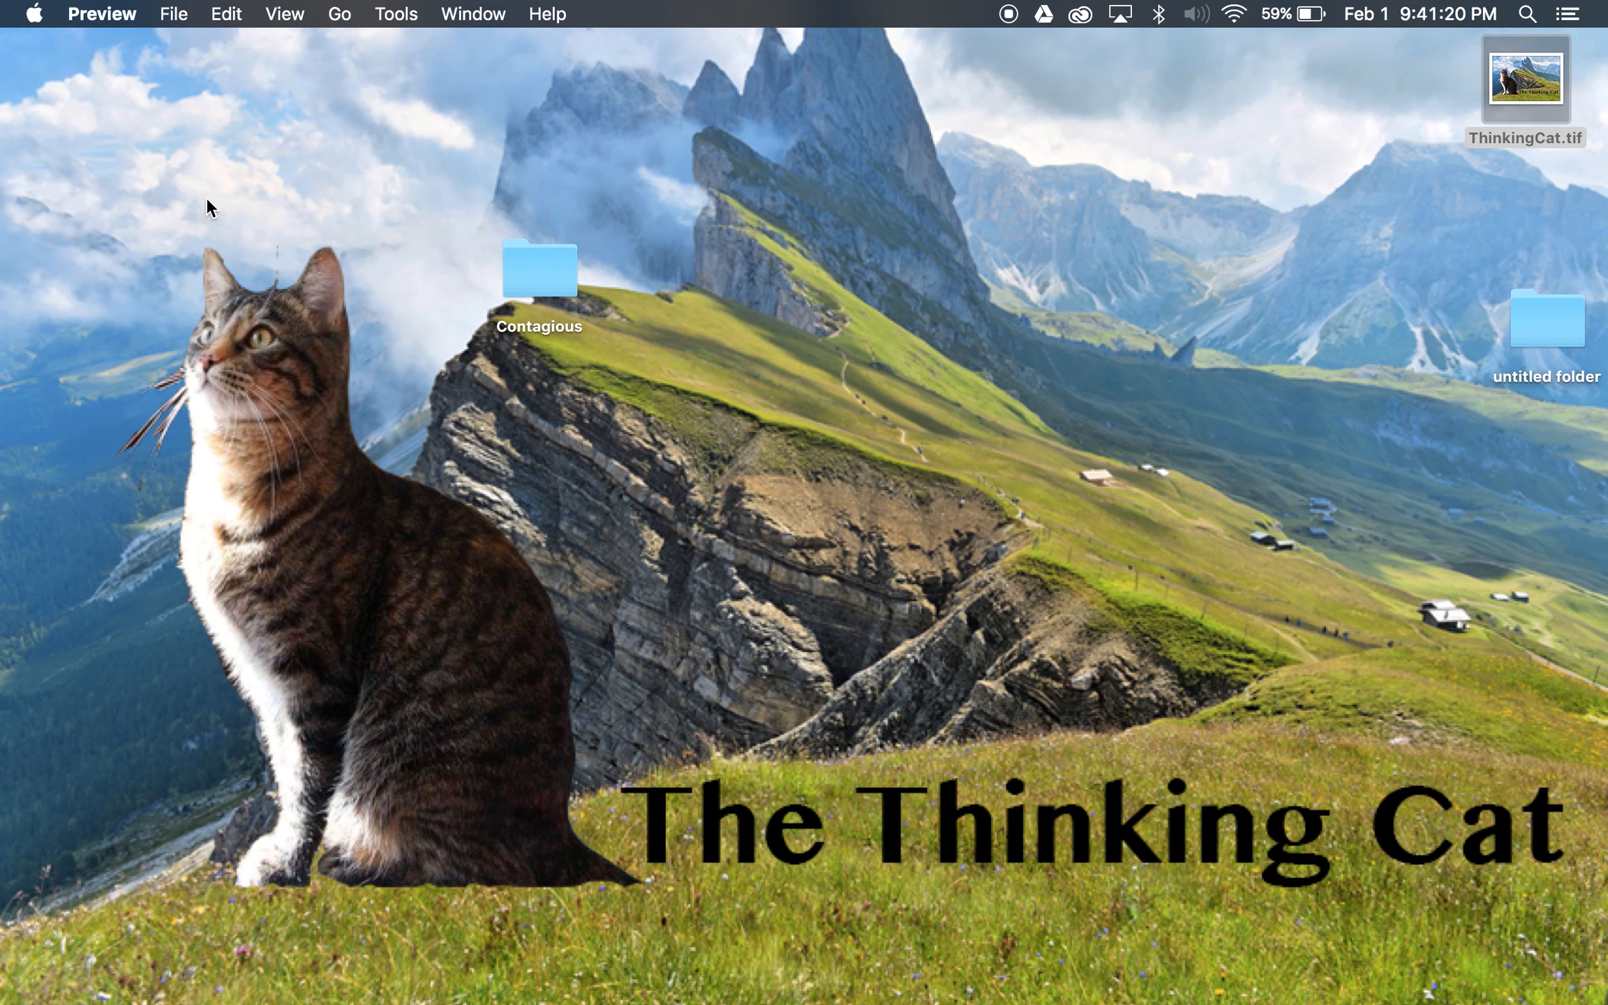
pyautogui.moveTo(551, 276); pyautogui.dragTo(1525, 201)
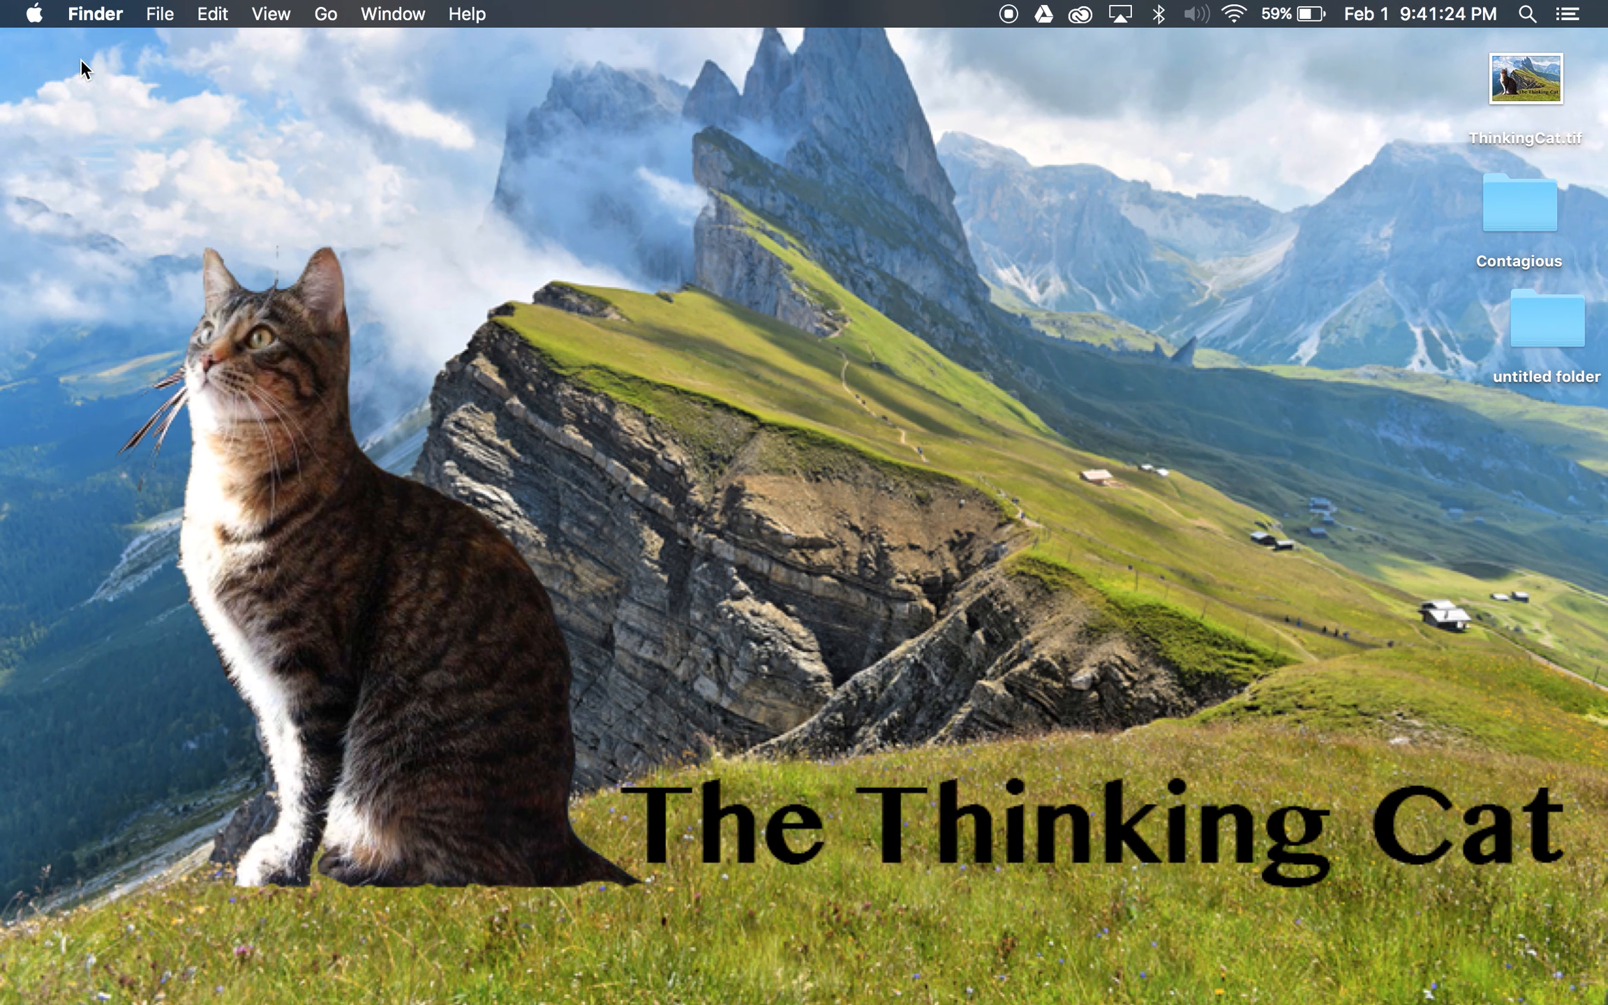
pyautogui.click(159, 16)
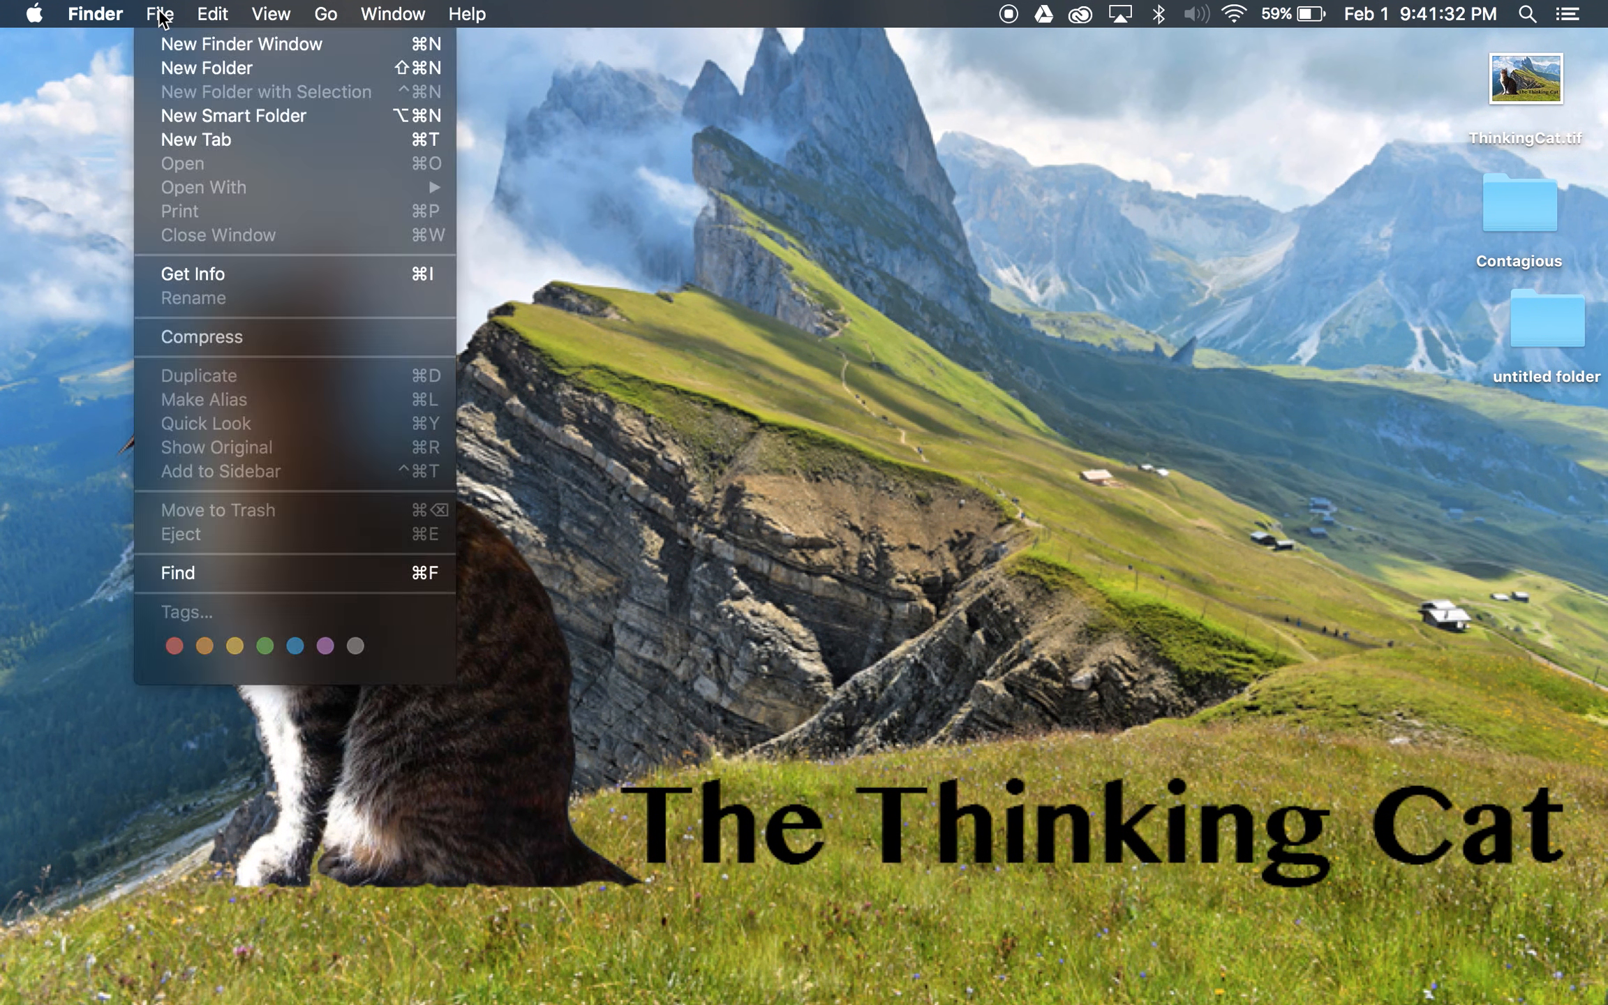
pyautogui.click(727, 134)
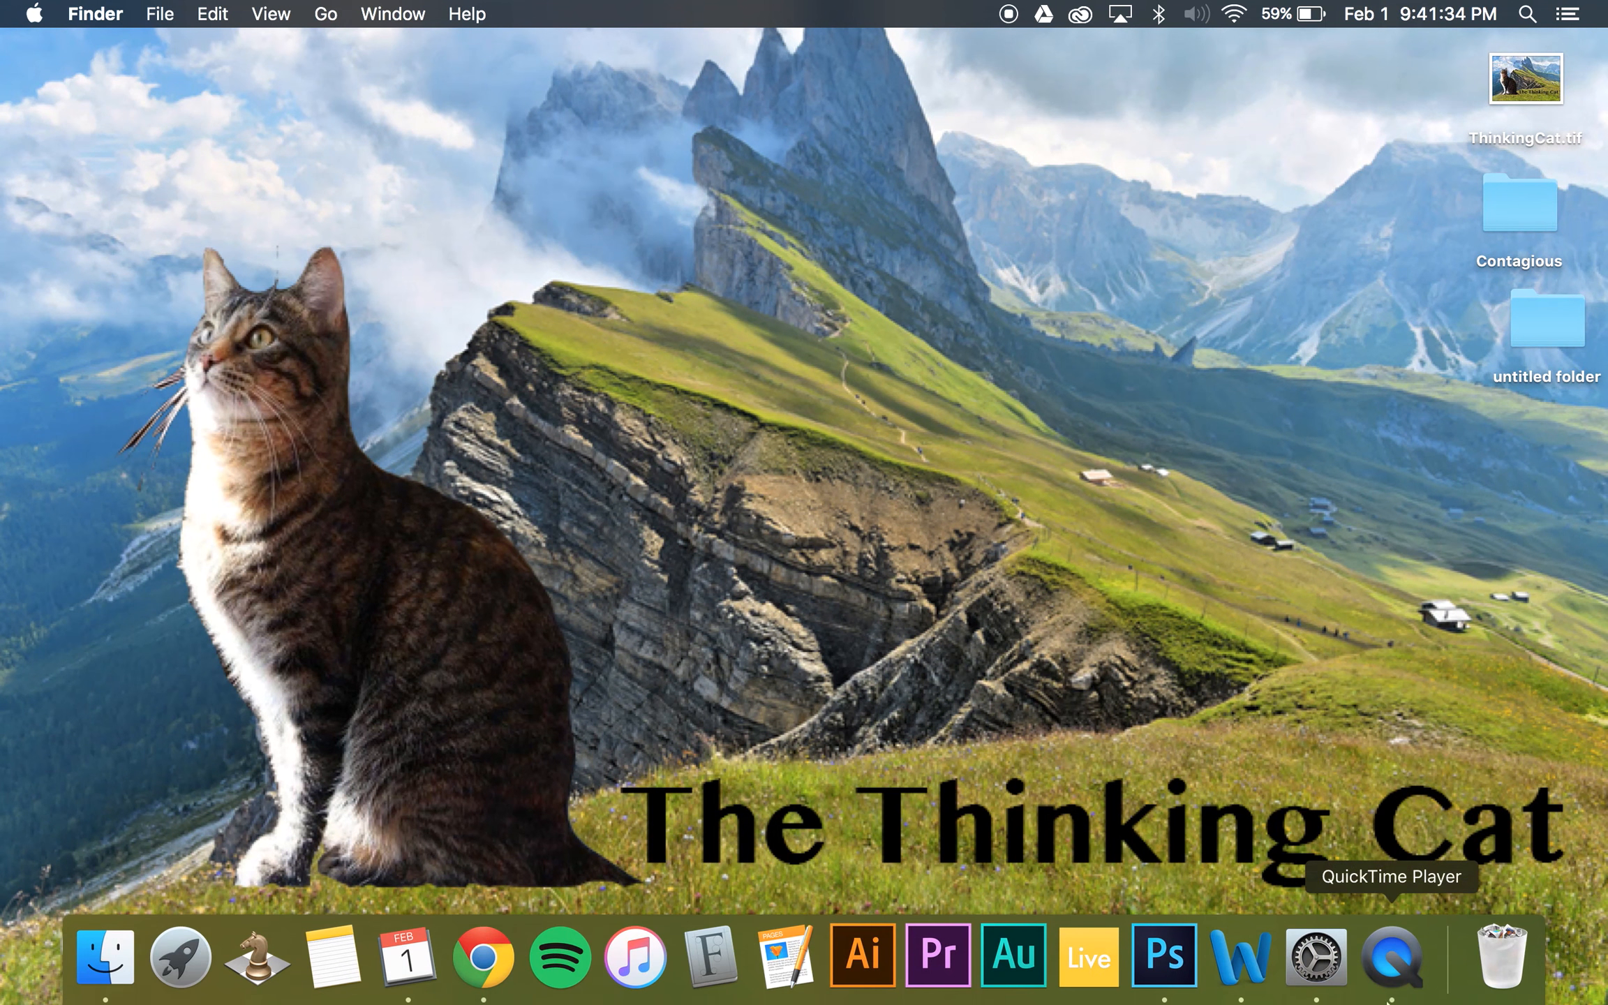
pyautogui.rightClick(1391, 956)
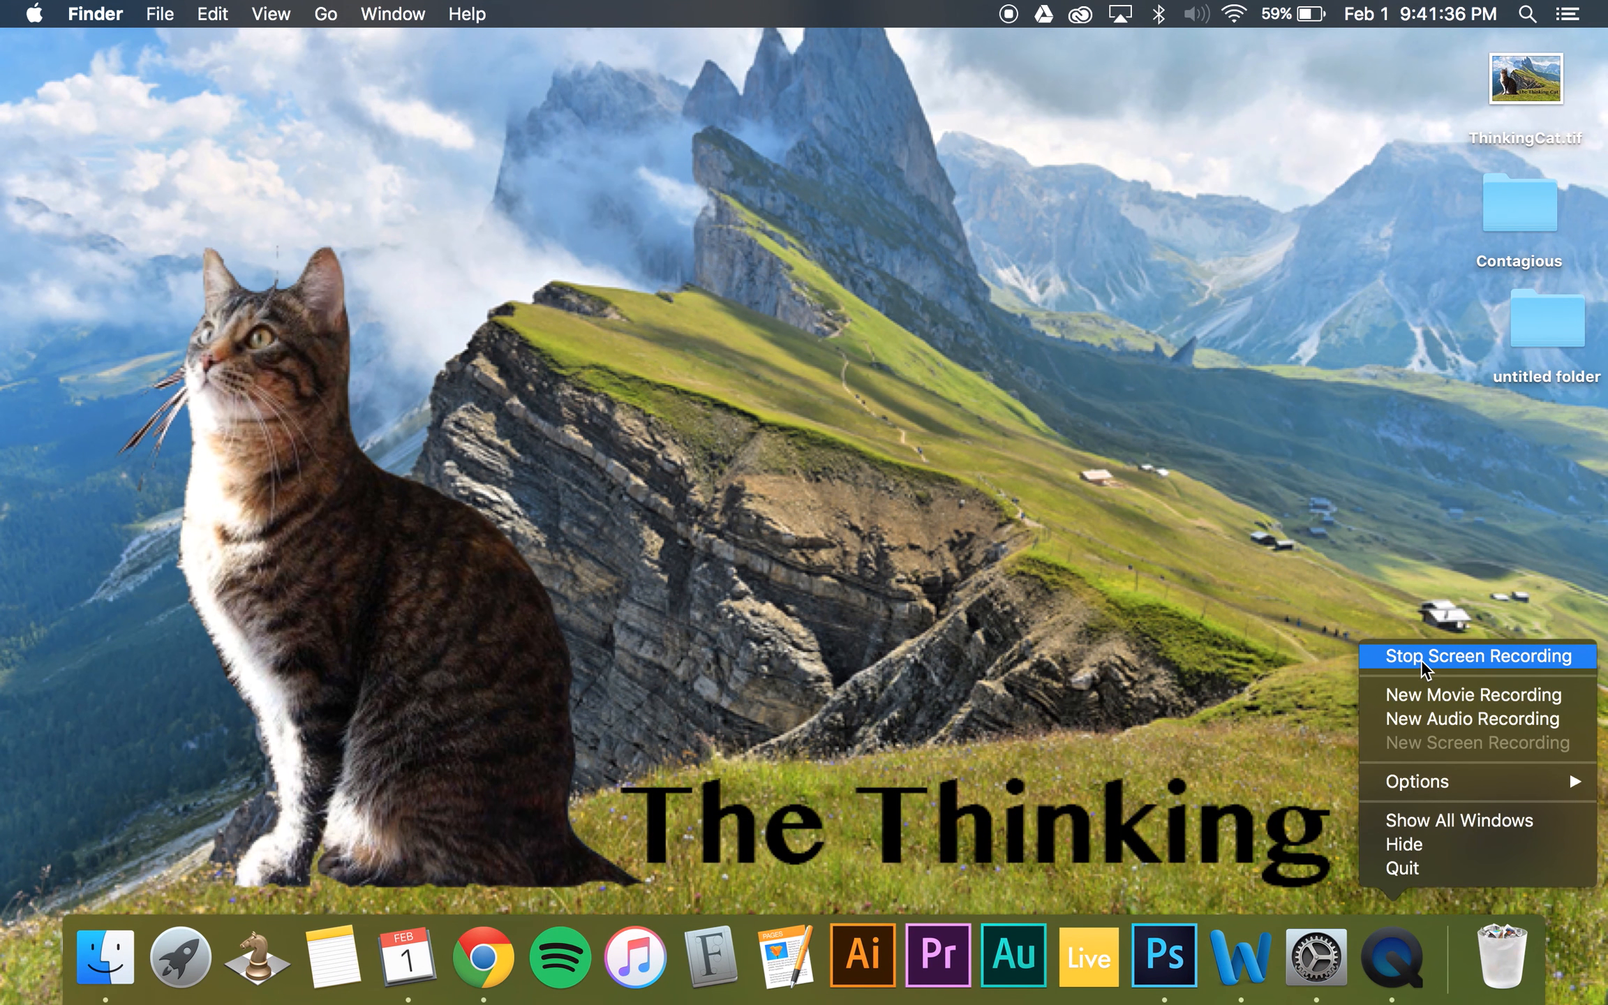